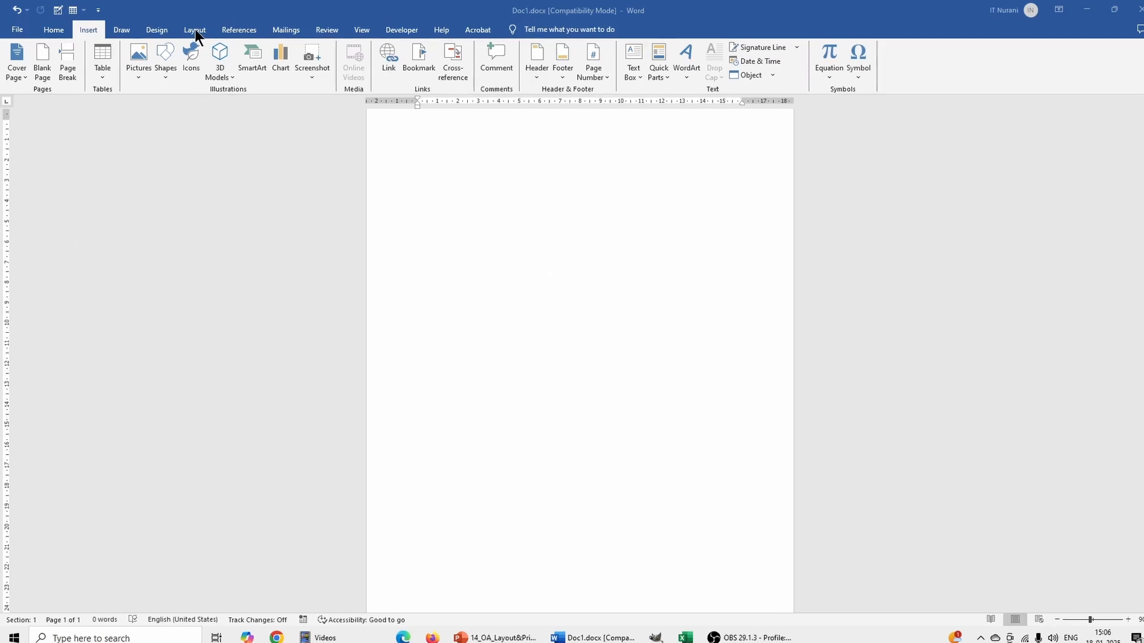
Set 2.54 cm margins on all sides of the whole document through custom margins, and apply the Normal margin preset.
click(233, 38)
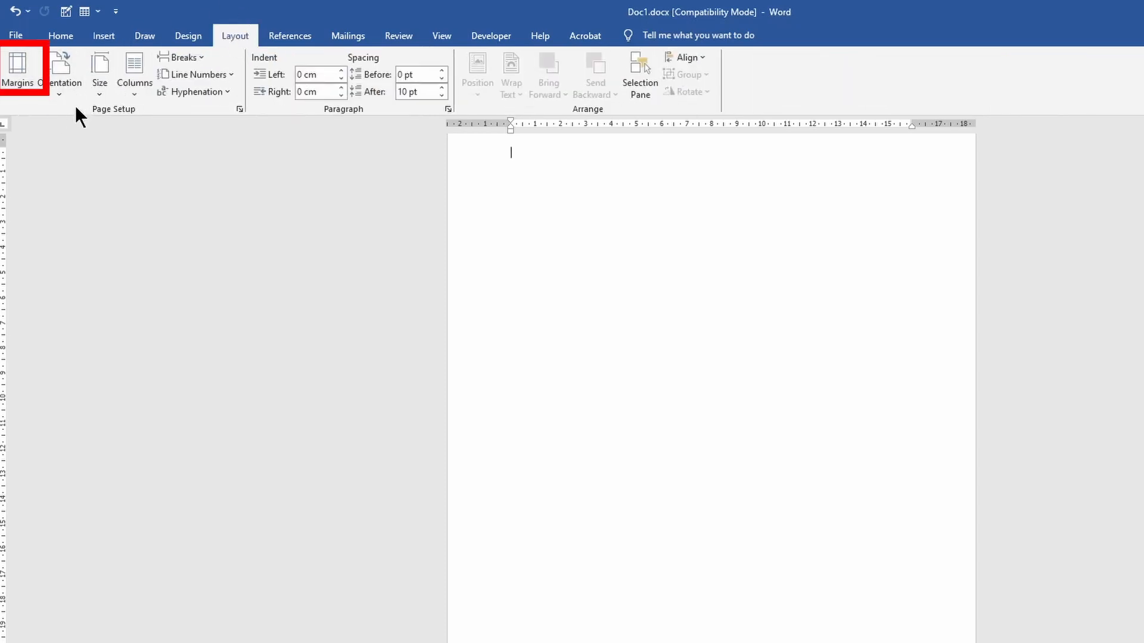
click(18, 83)
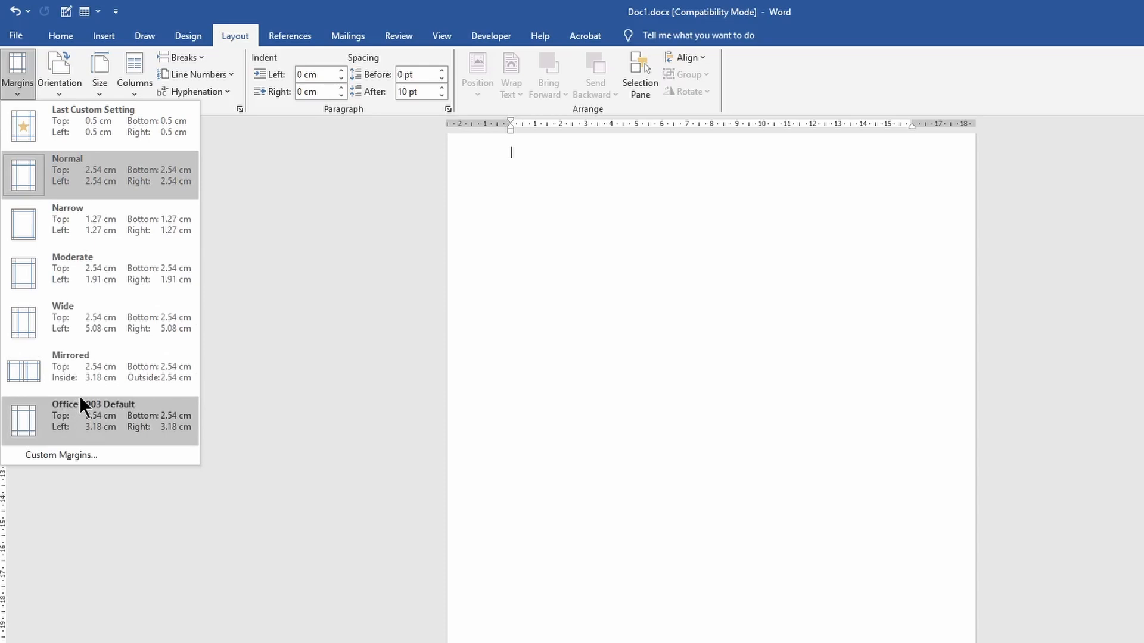
click(66, 459)
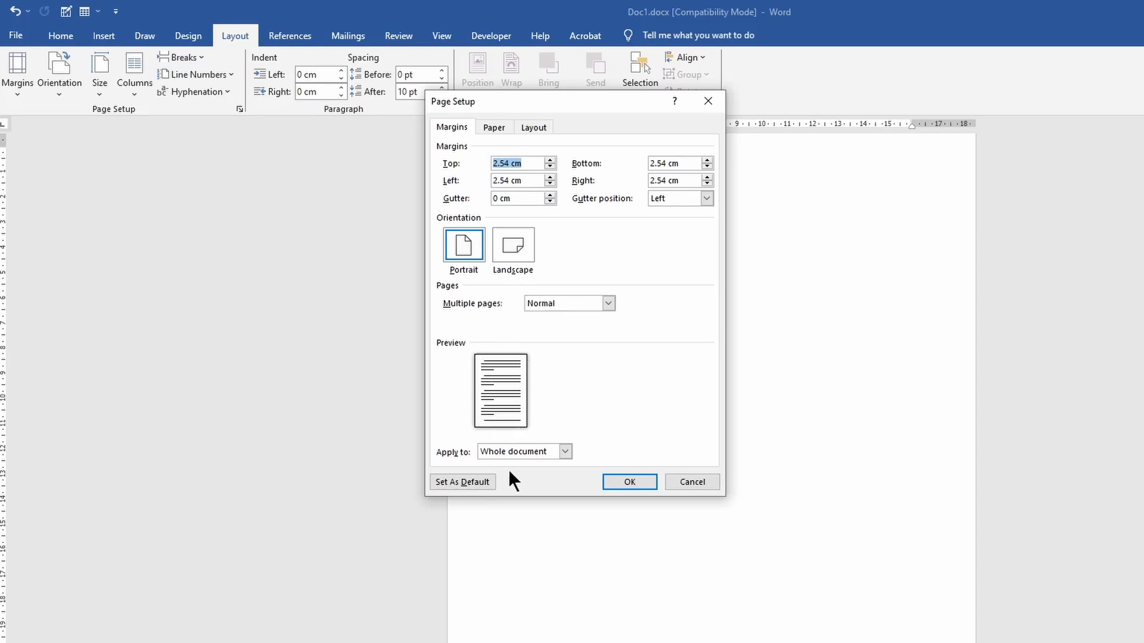
click(631, 480)
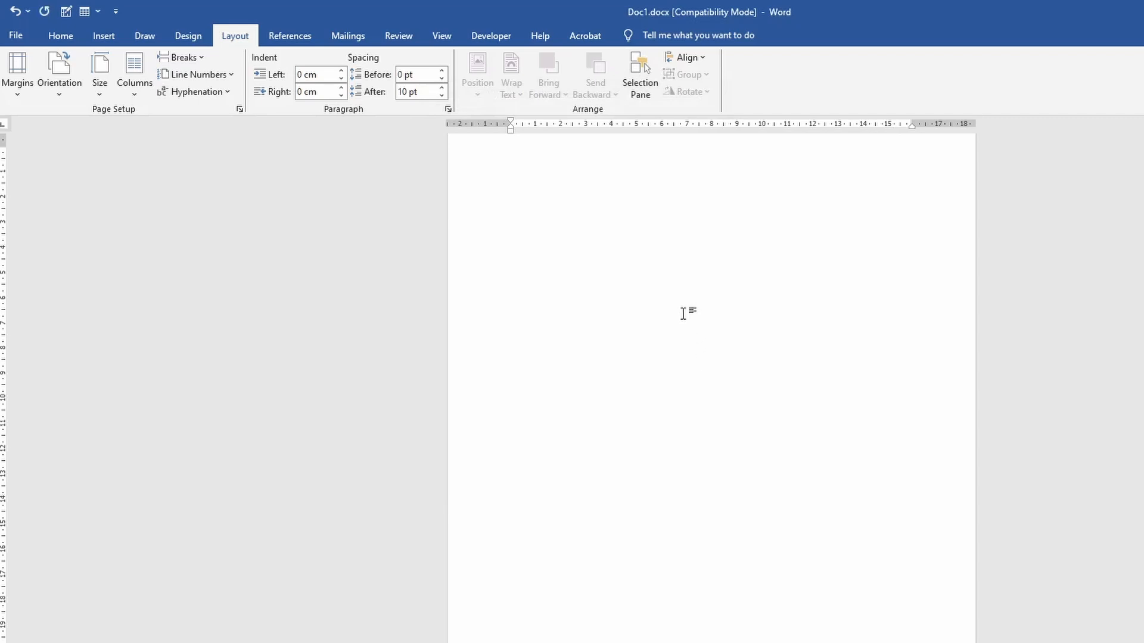
click(17, 90)
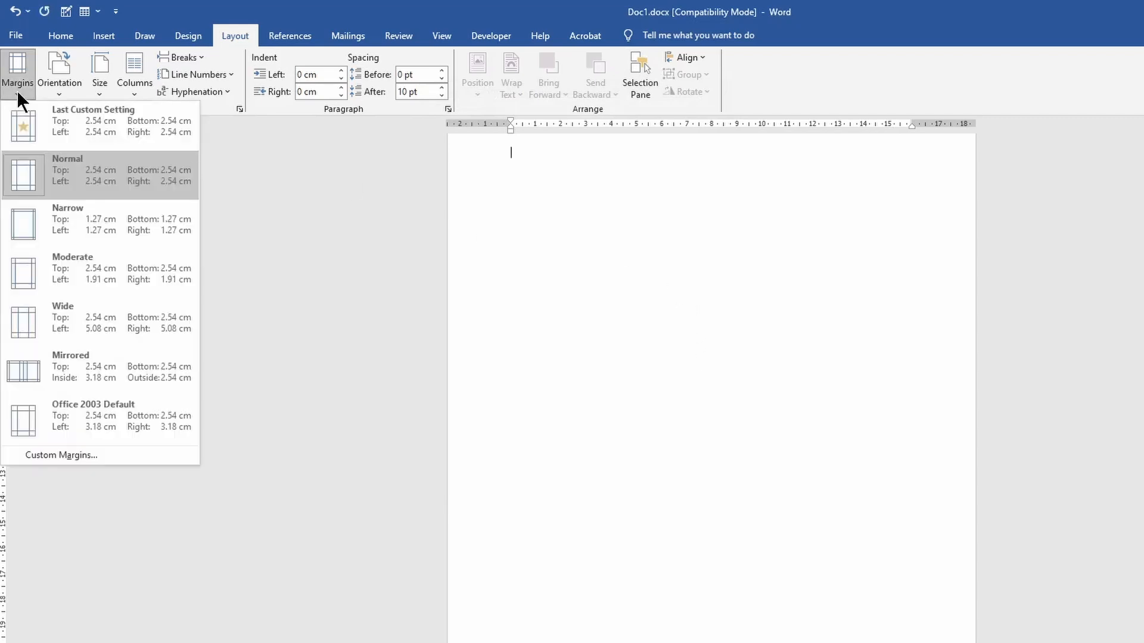
click(60, 177)
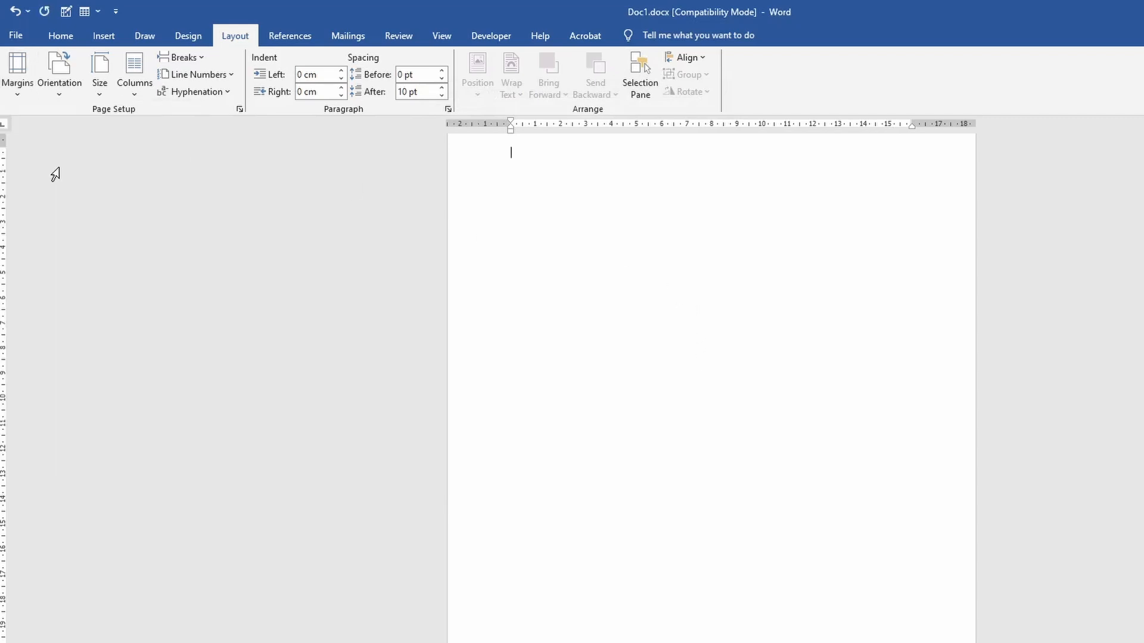
Apply the Narrow margin preset and fill the page with ten paragraphs of sample text using =rand(10).
click(17, 91)
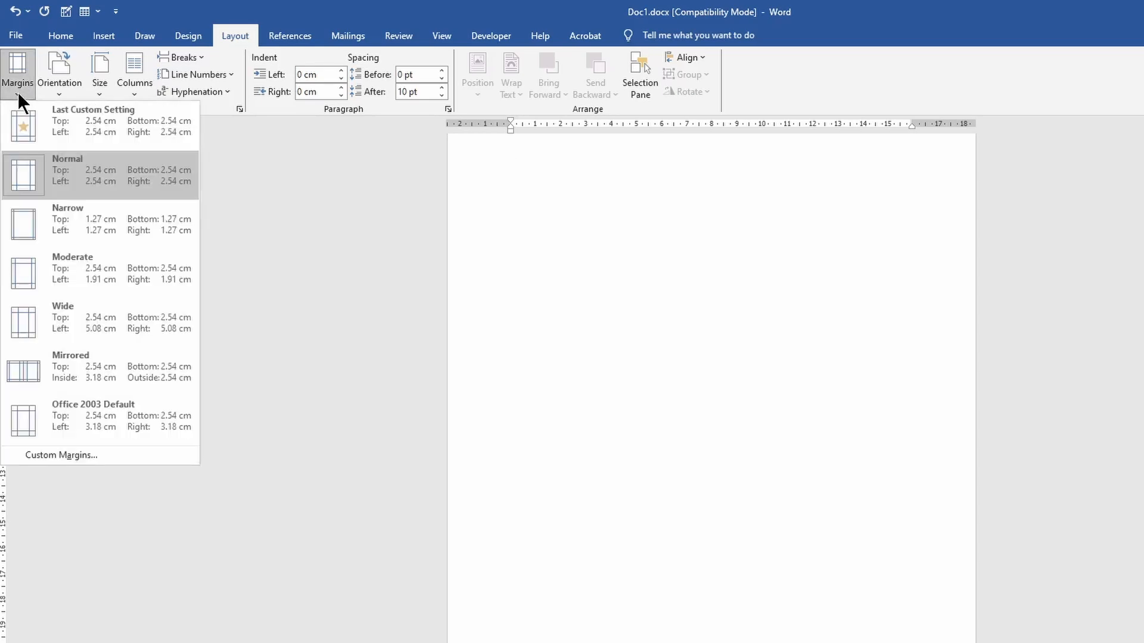
click(67, 233)
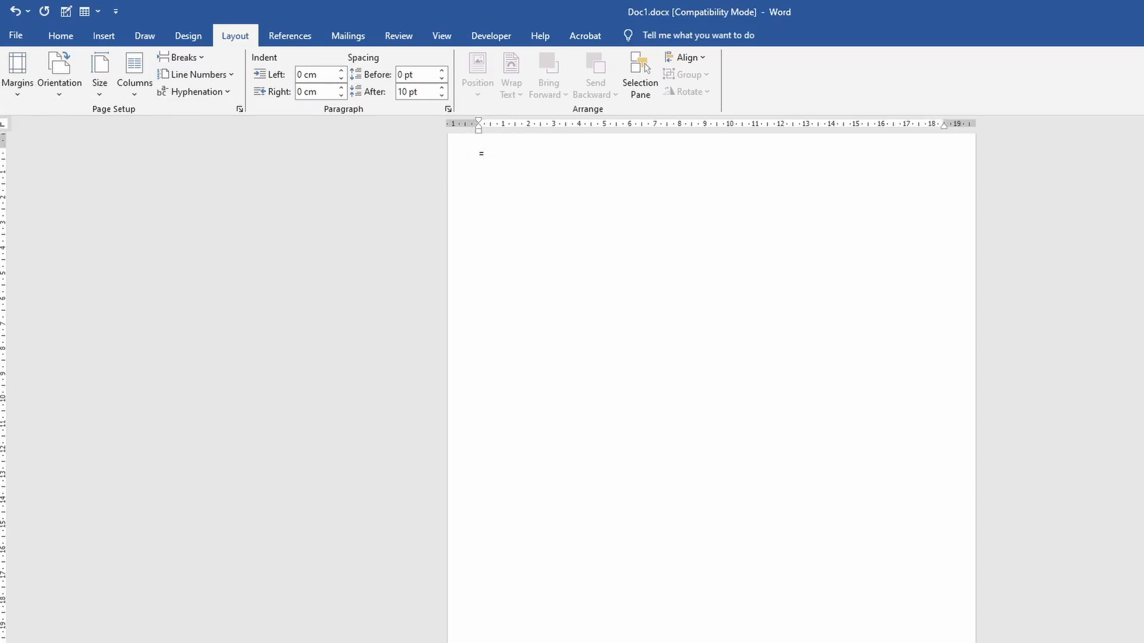
text(rand(10))
key(Return)
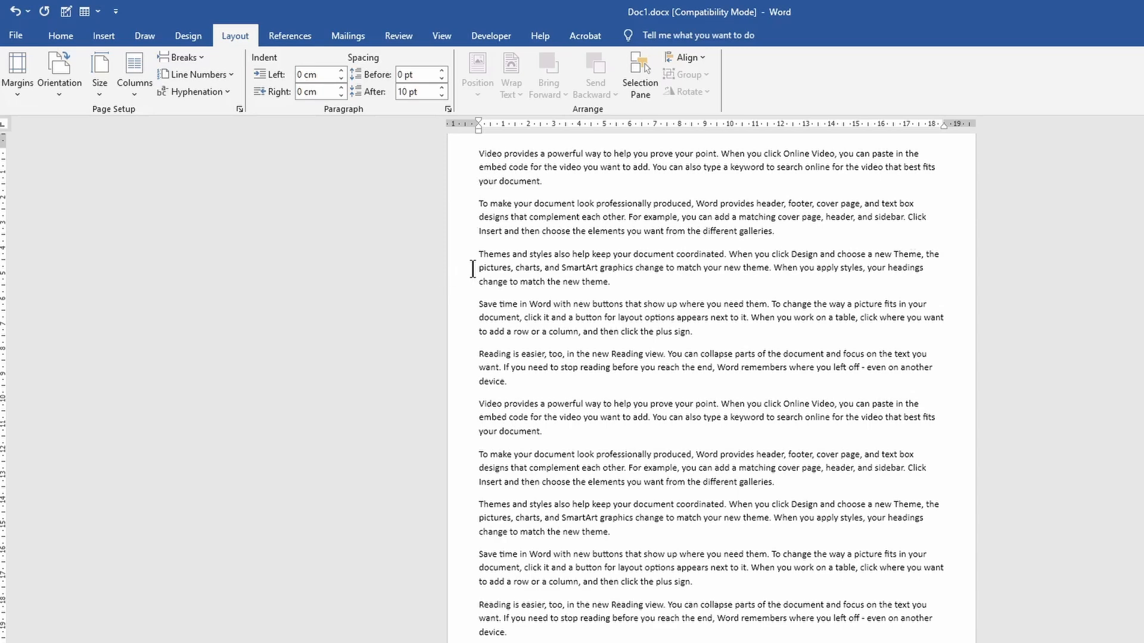
Try the Normal, Moderate and Wide margin presets one after another on the sample text.
click(19, 89)
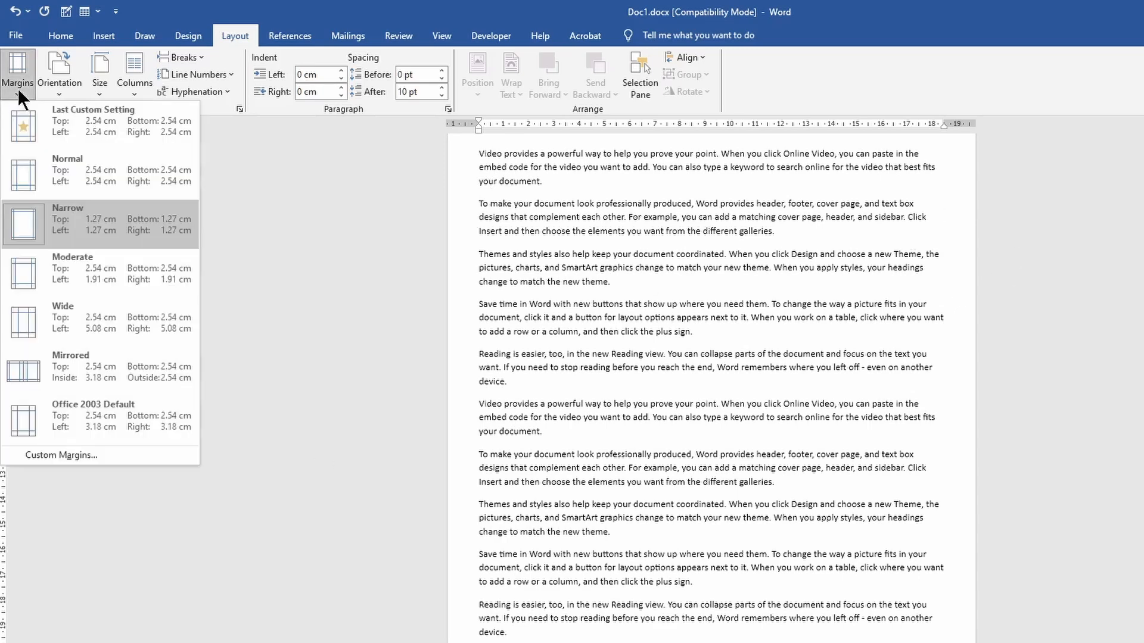
click(57, 175)
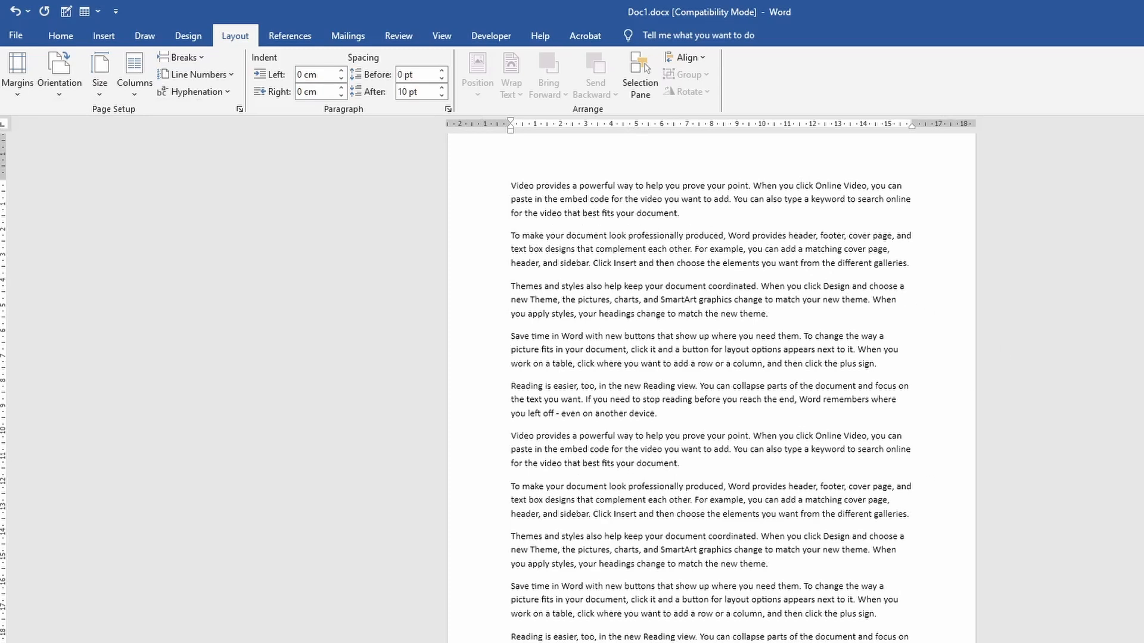
click(14, 90)
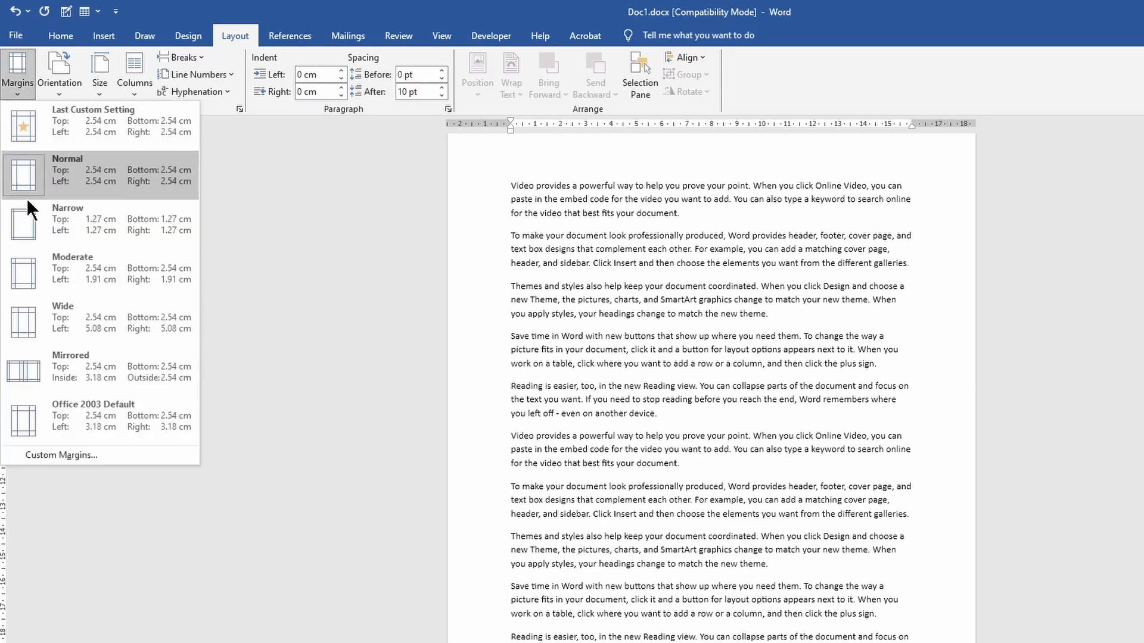
click(40, 264)
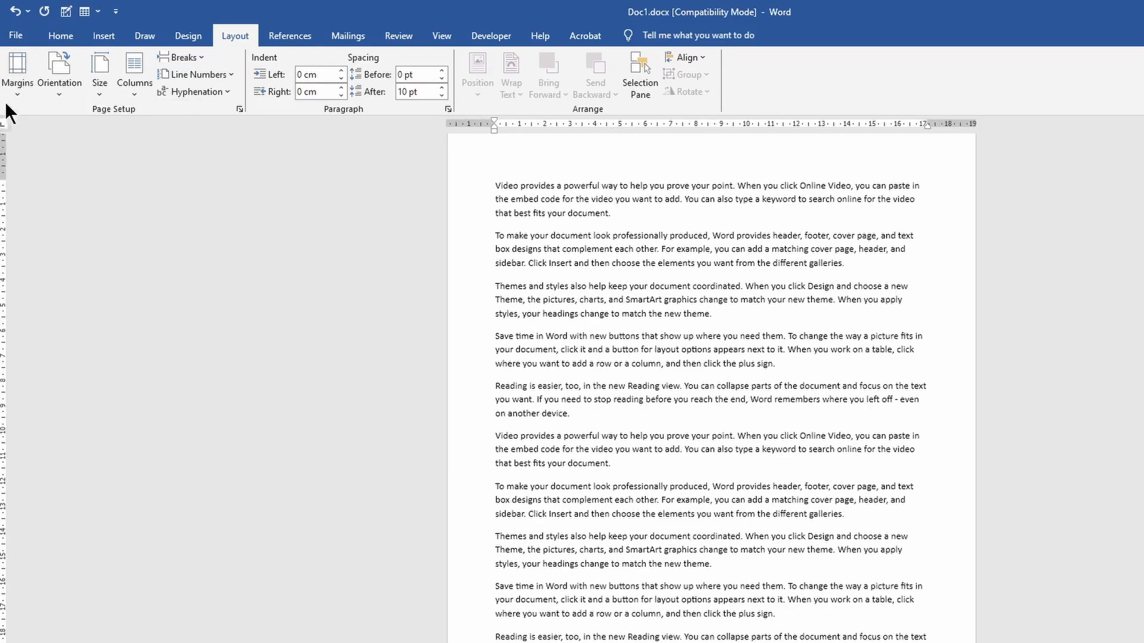
click(16, 89)
click(49, 325)
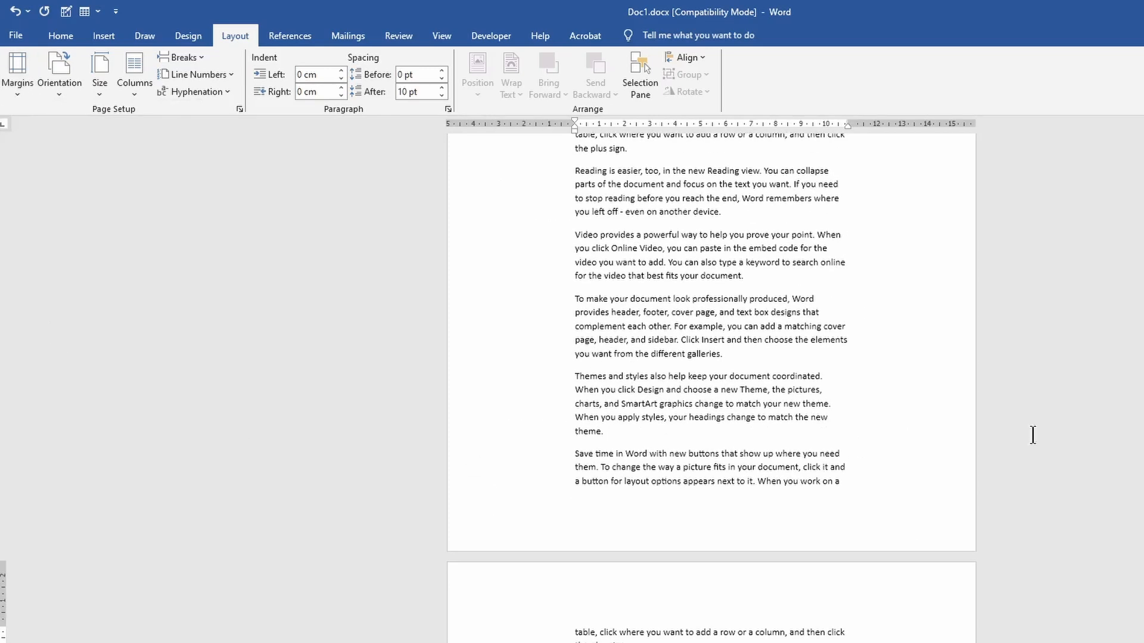
scroll(712, 388, up, 1)
scroll(712, 387, up, 8)
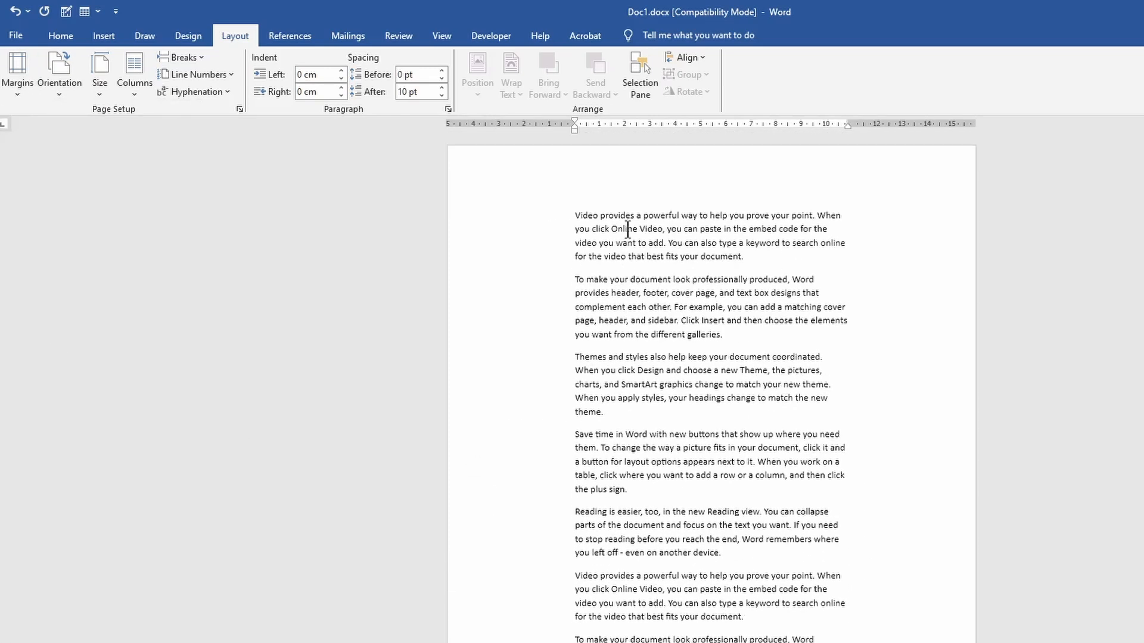
Set the document's margins back to the Normal preset, 2.54 cm on all sides.
click(13, 94)
click(15, 94)
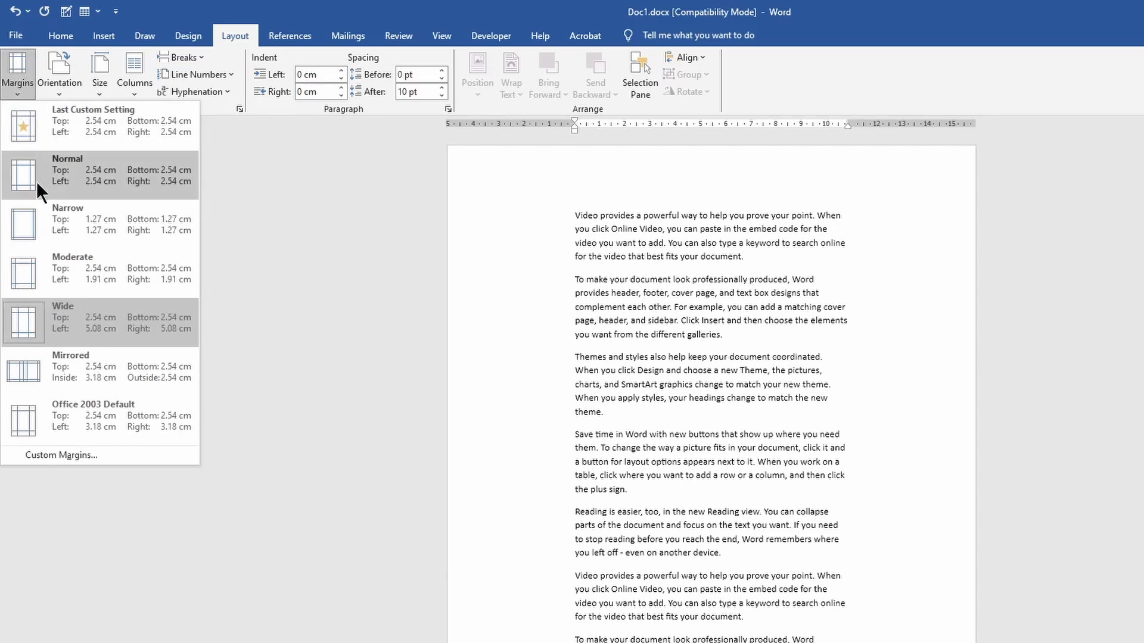
click(67, 166)
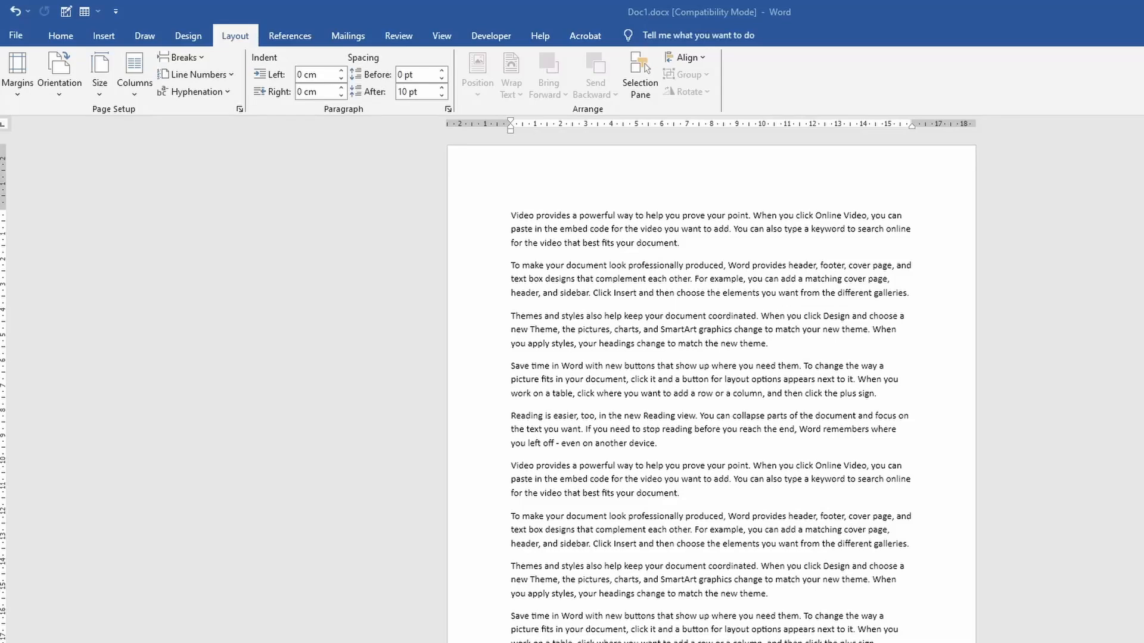
Switch the page orientation to Landscape and return it to Portrait.
click(62, 91)
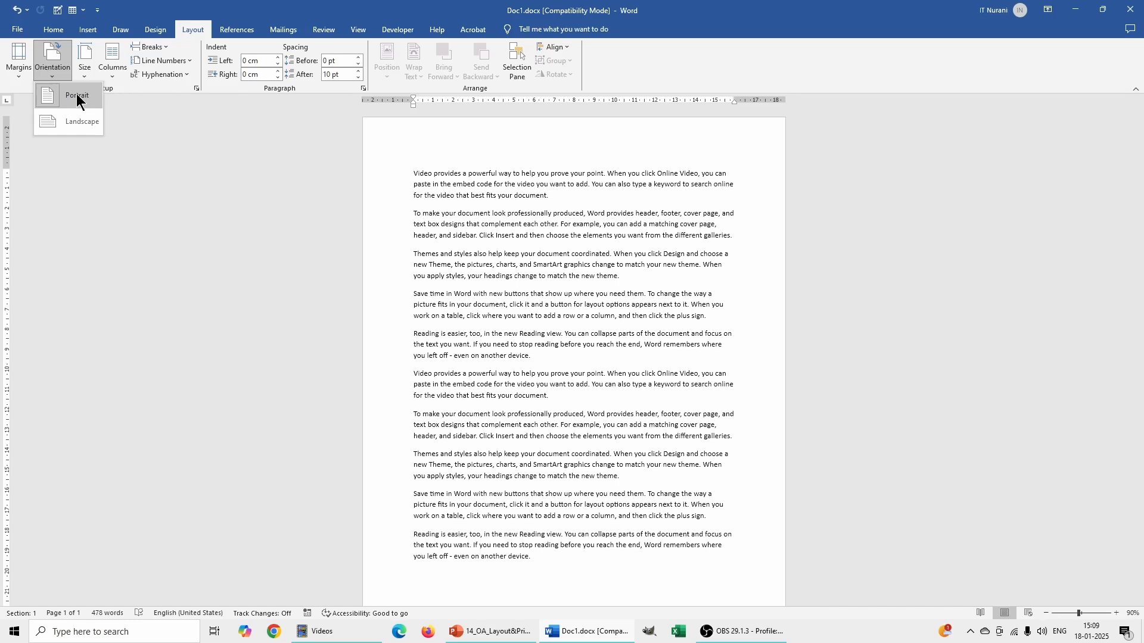
click(81, 126)
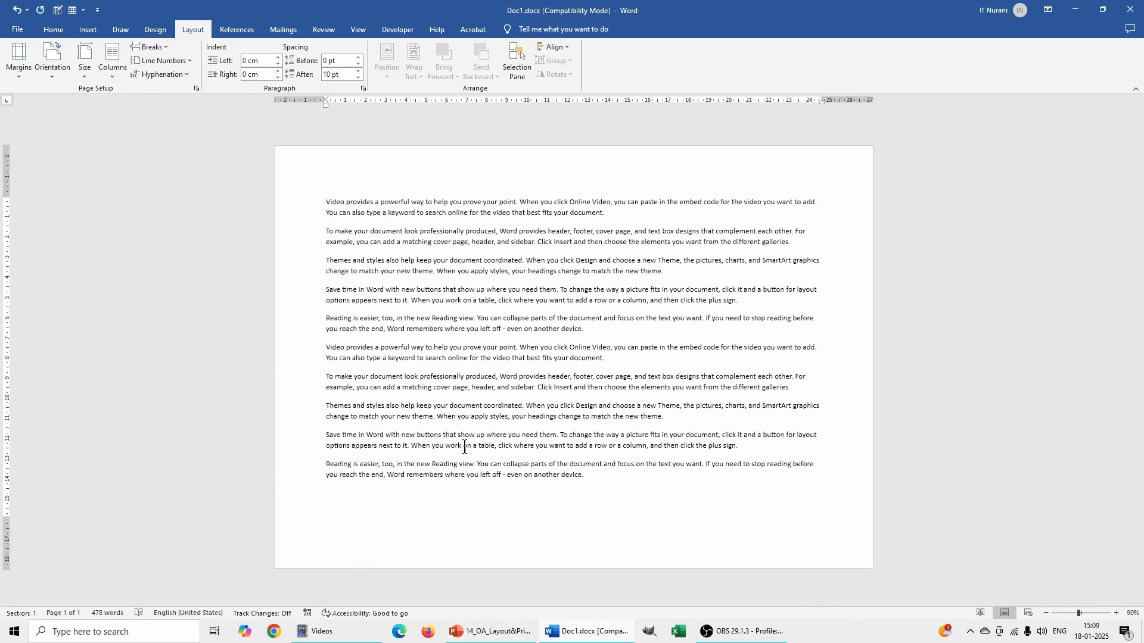
click(44, 79)
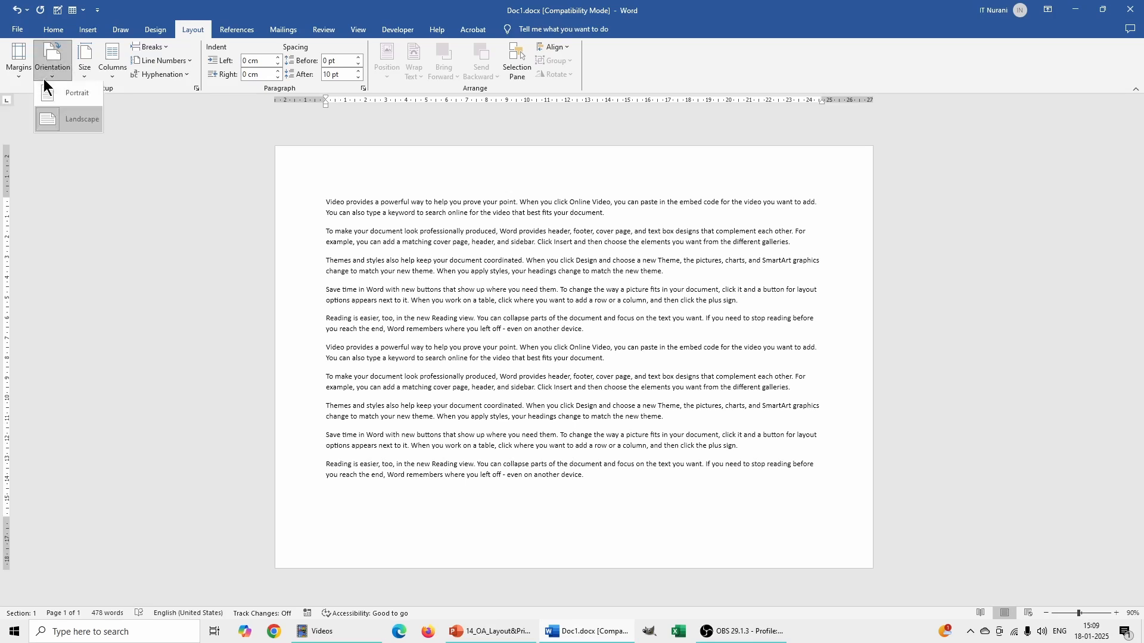
click(74, 106)
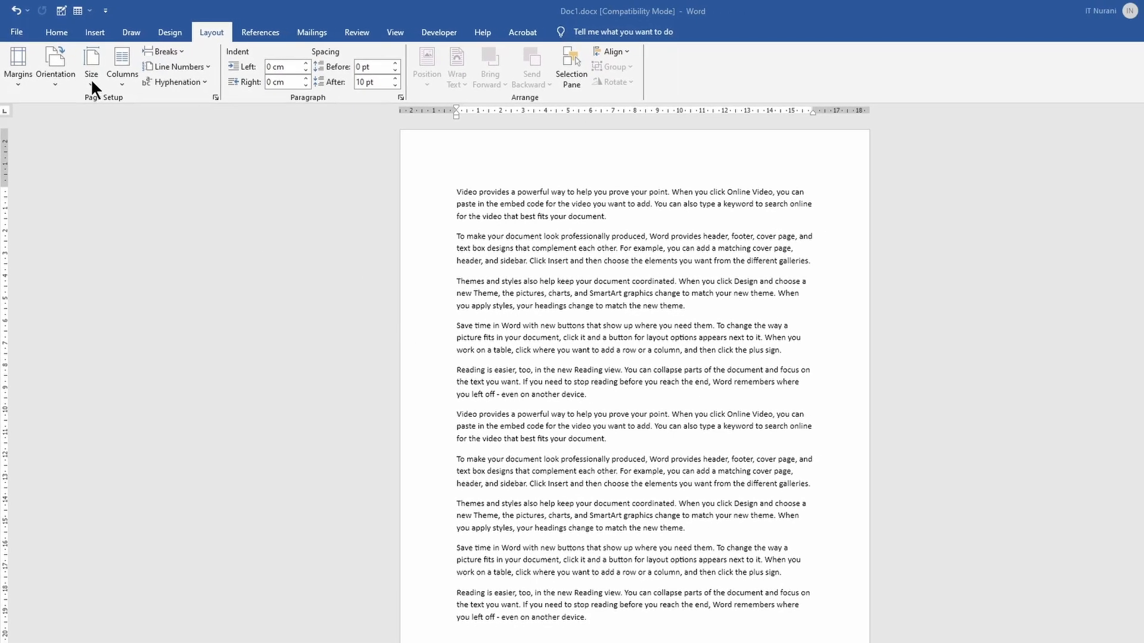
Try the Letter, Tabloid, Legal and Statement paper sizes on the document in turn.
click(90, 81)
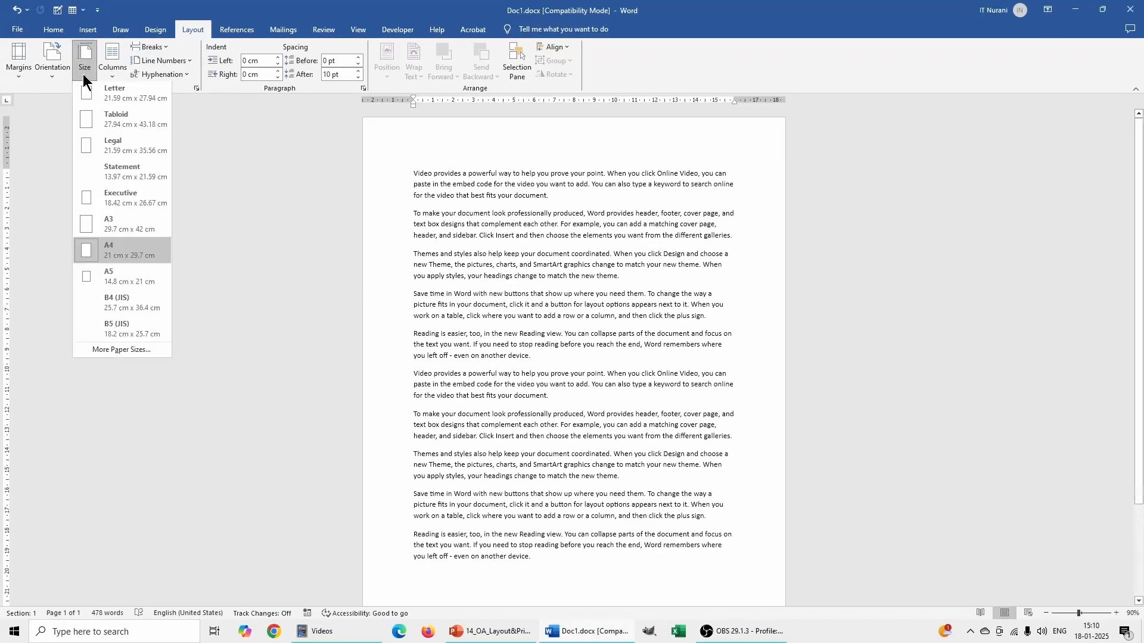
click(109, 102)
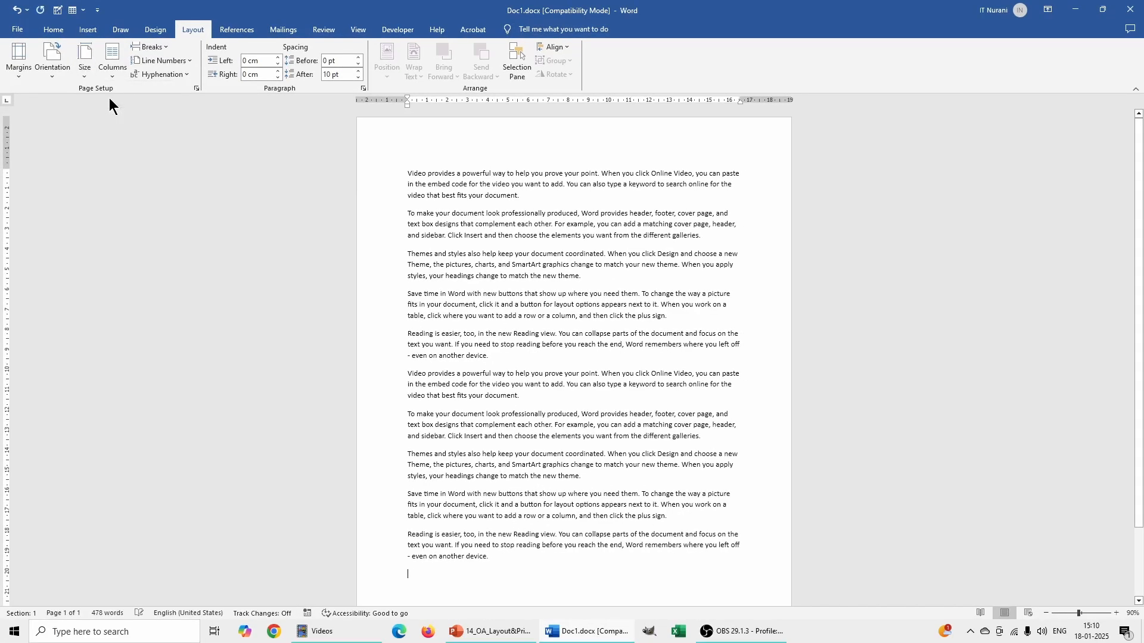
click(81, 72)
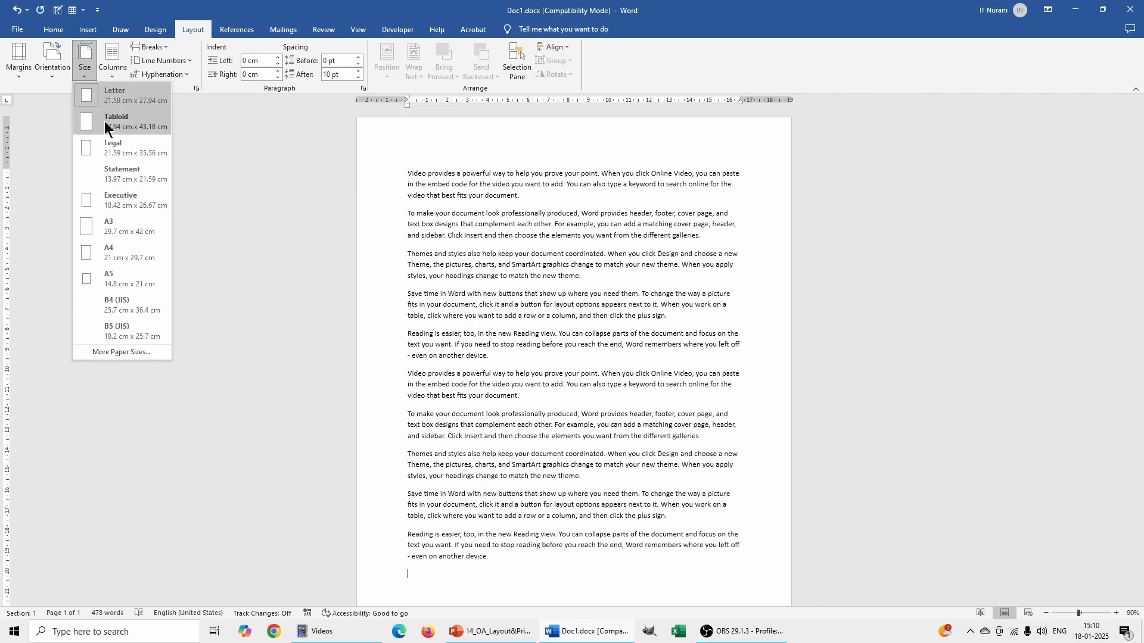
click(105, 121)
click(85, 66)
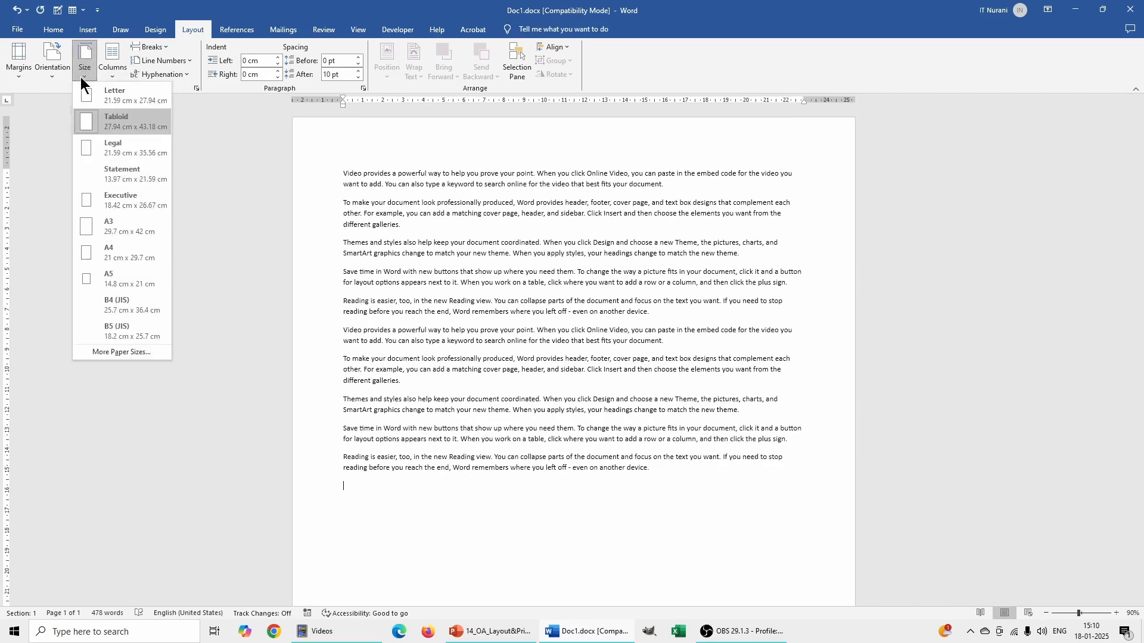
click(108, 149)
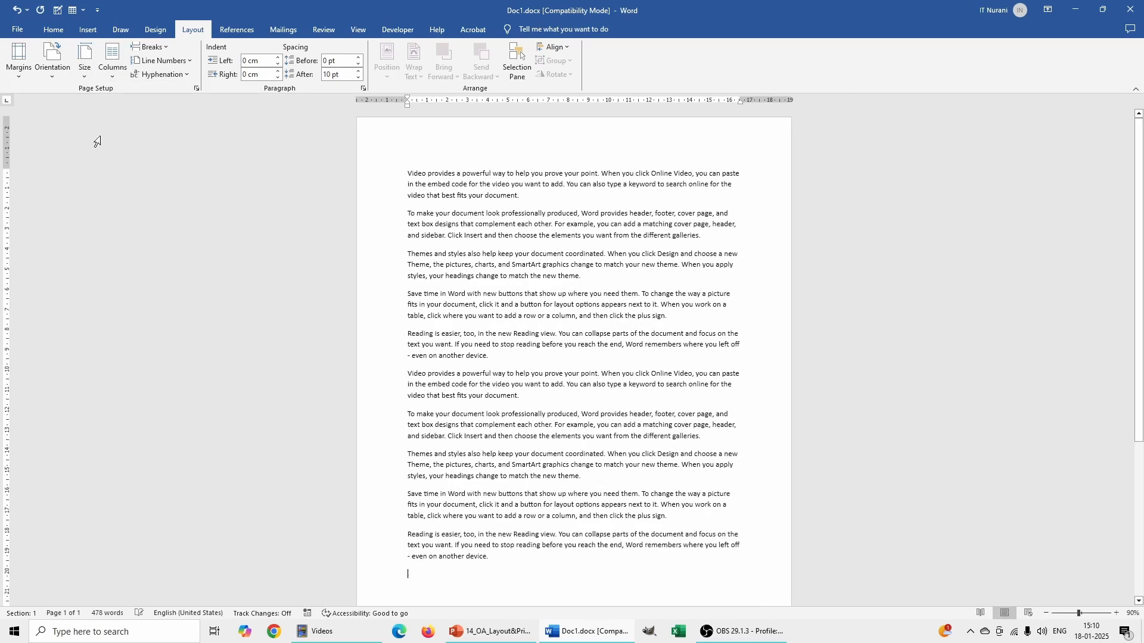
click(84, 73)
click(103, 181)
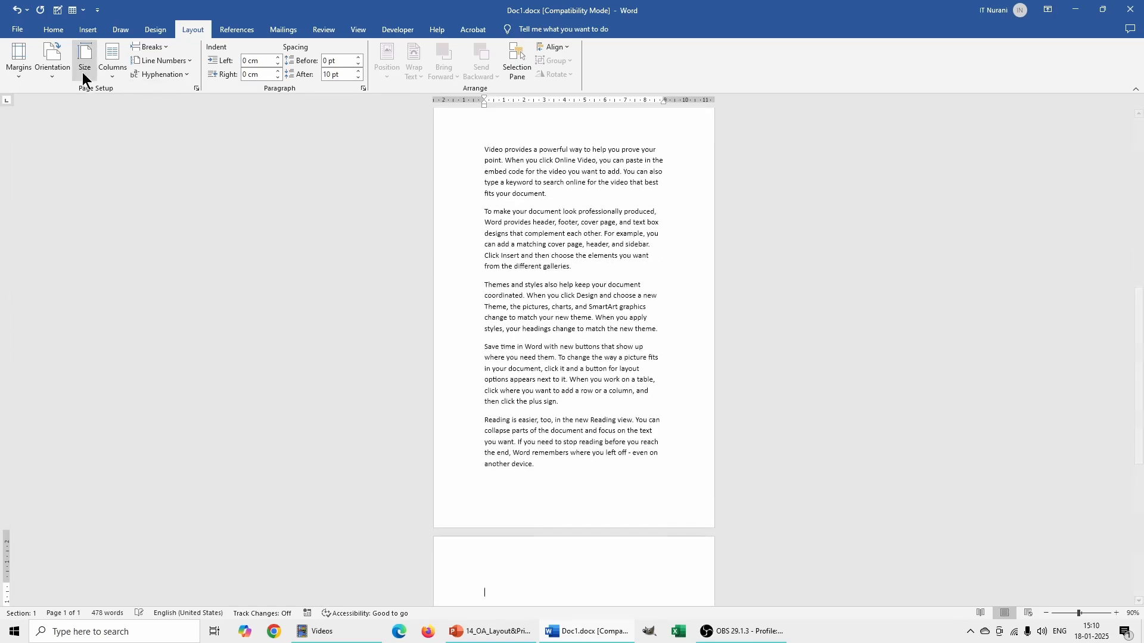
Look at the detailed paper size settings, and set the document's paper size to A4 (21 cm x 29.7 cm).
click(84, 67)
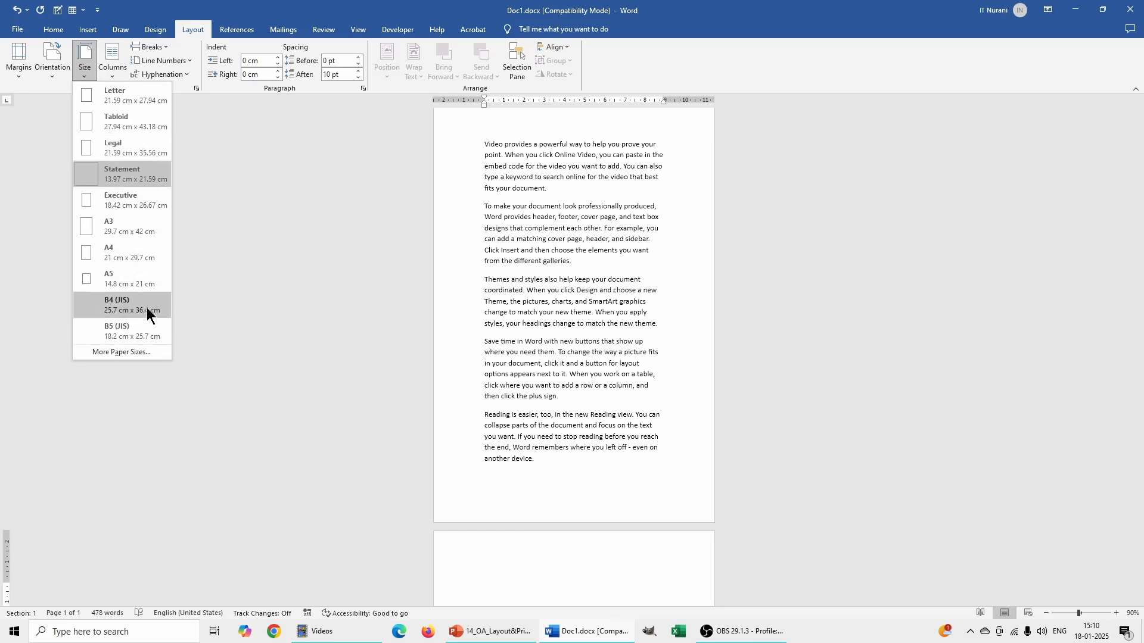
click(116, 351)
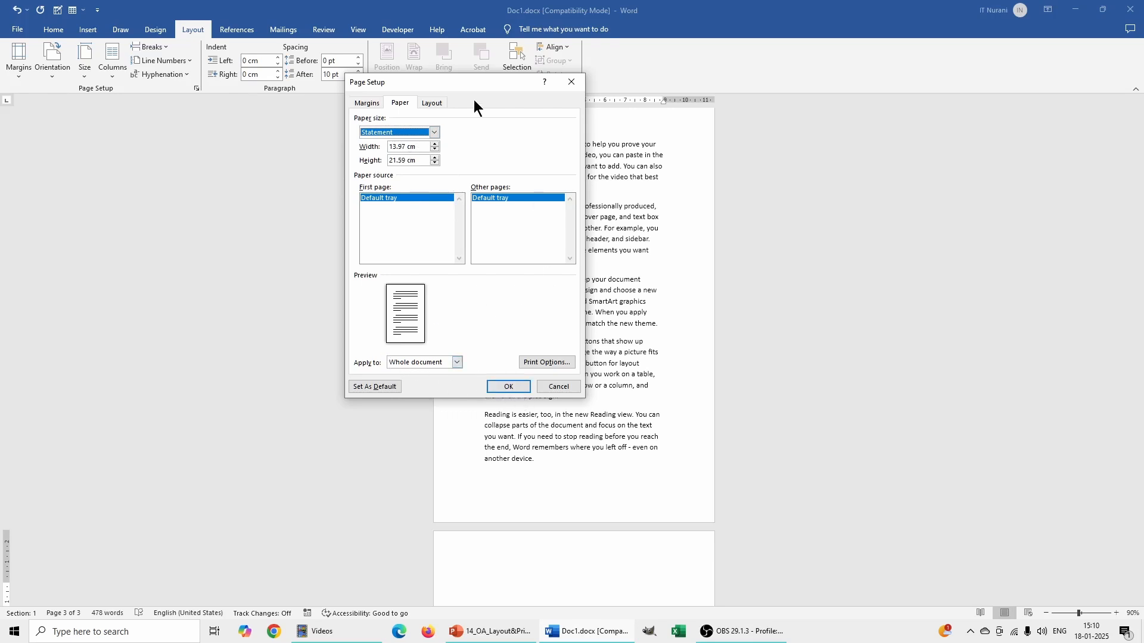
click(571, 83)
click(84, 71)
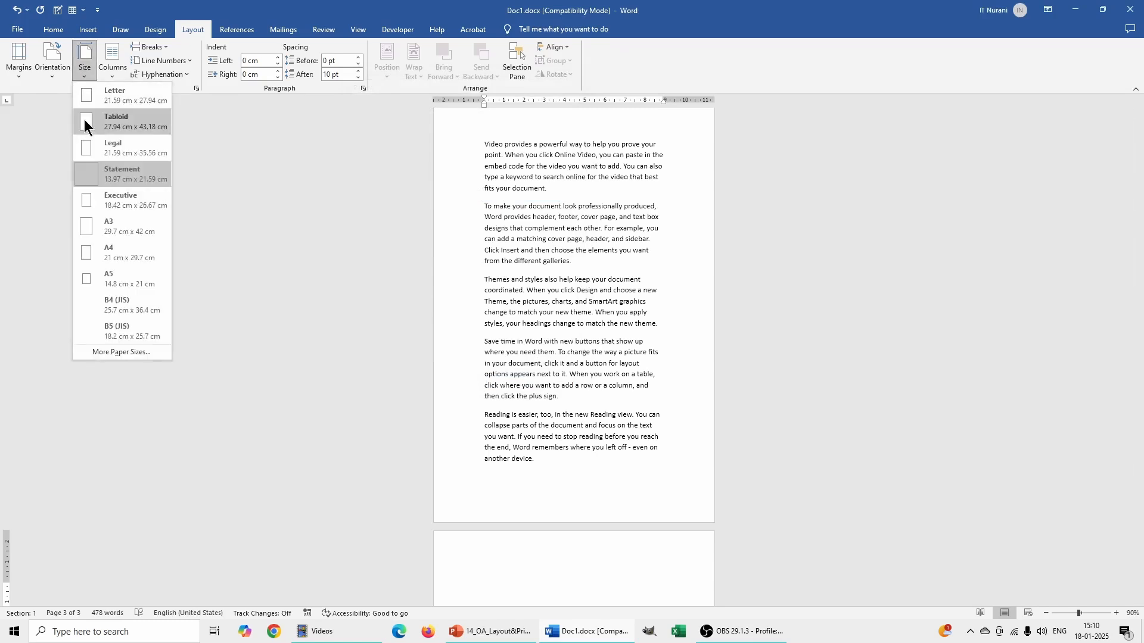
click(114, 255)
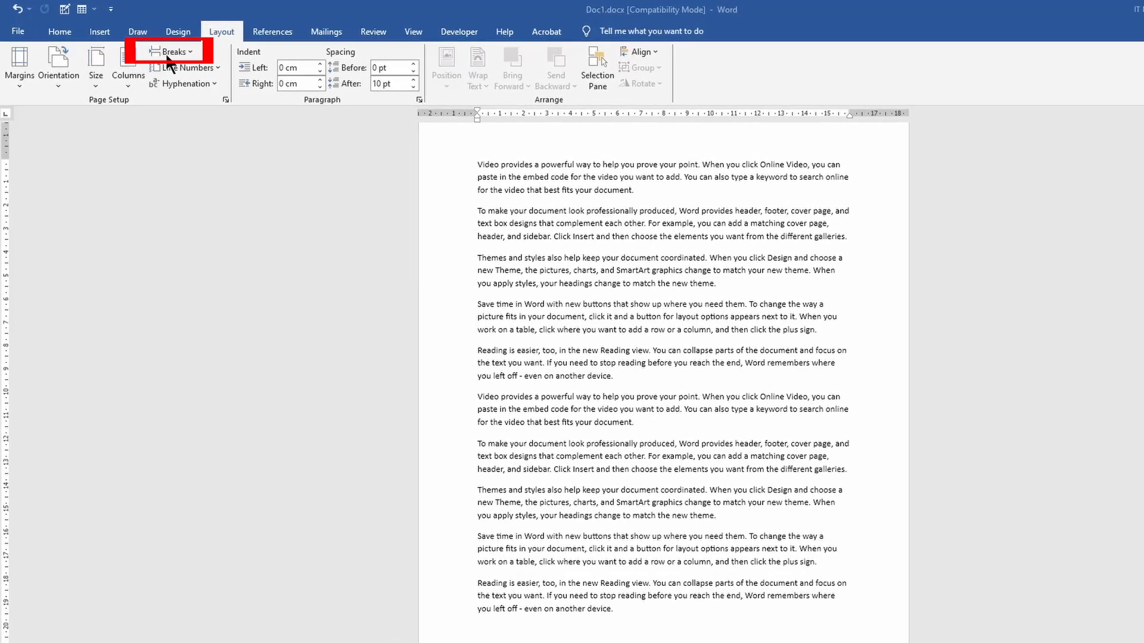
Insert a Next Page section break before the second paragraph that starts with "Video provides a powerful way".
click(177, 50)
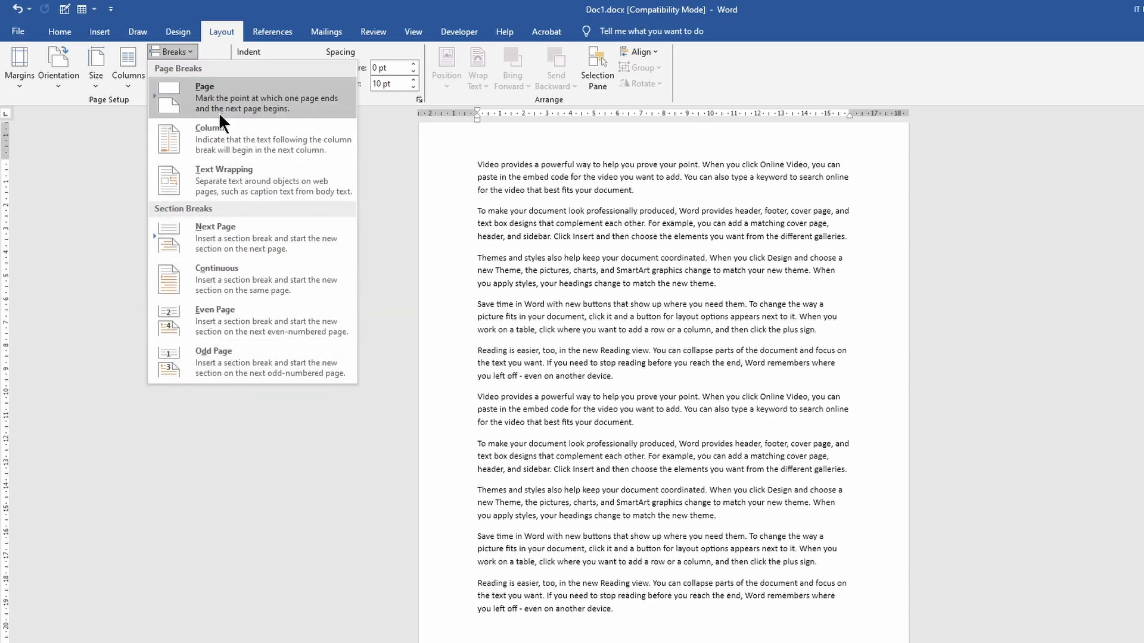
click(542, 244)
click(495, 379)
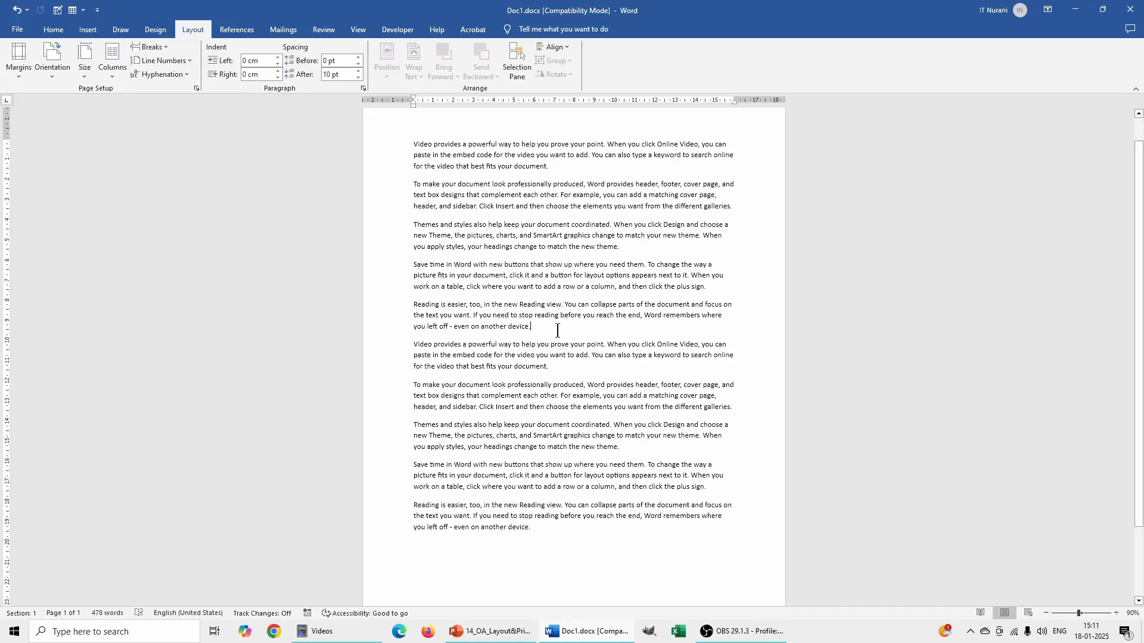
click(169, 47)
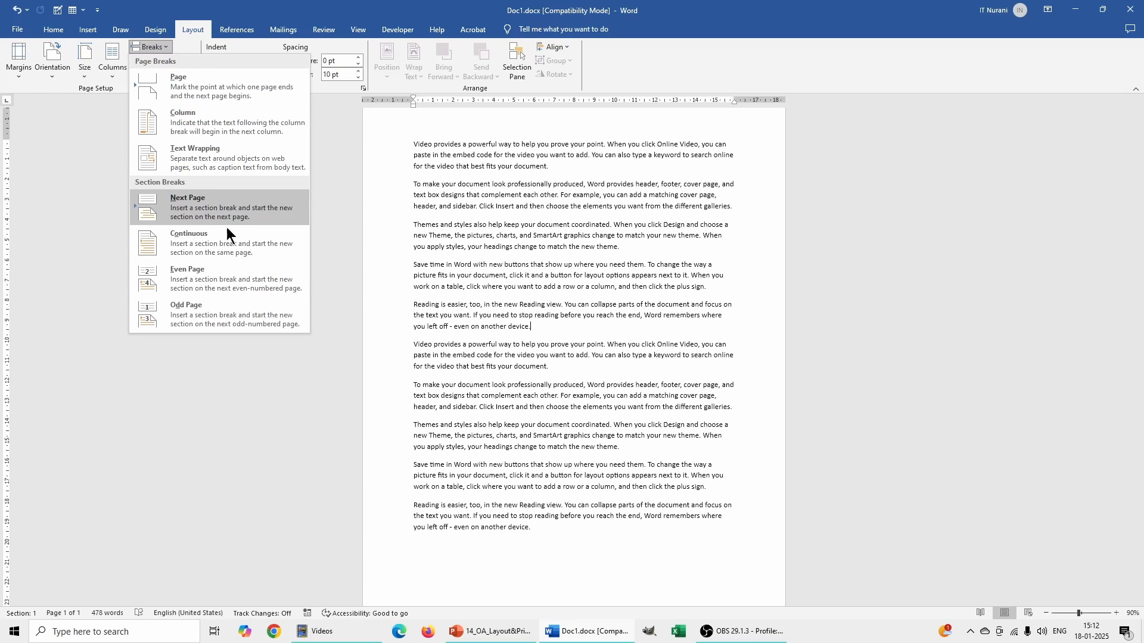
click(410, 339)
click(411, 343)
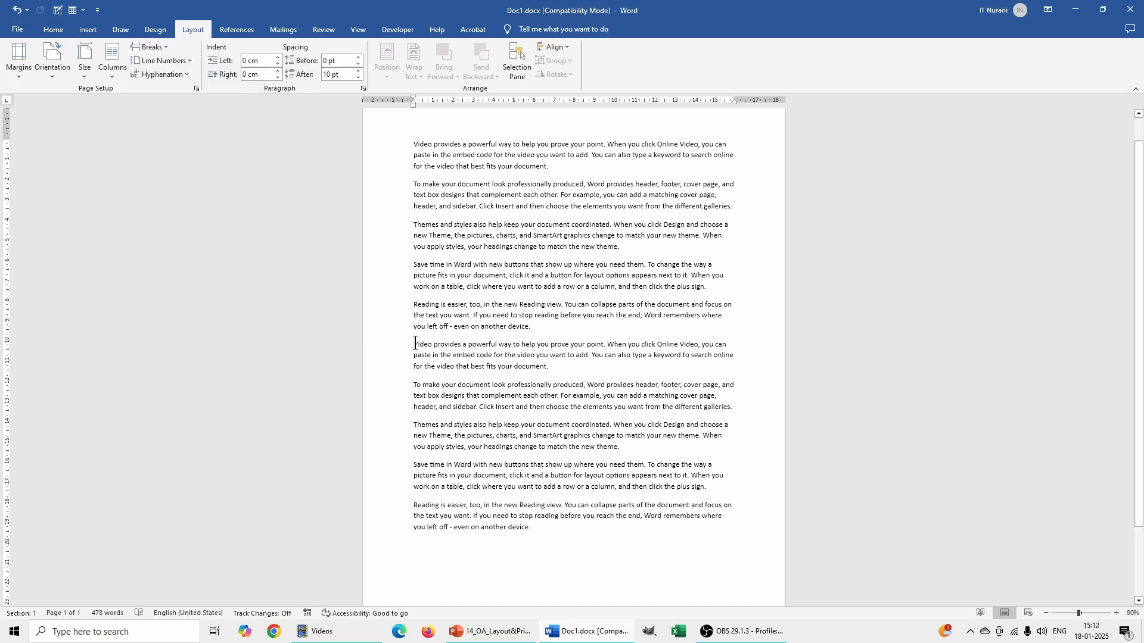
click(154, 47)
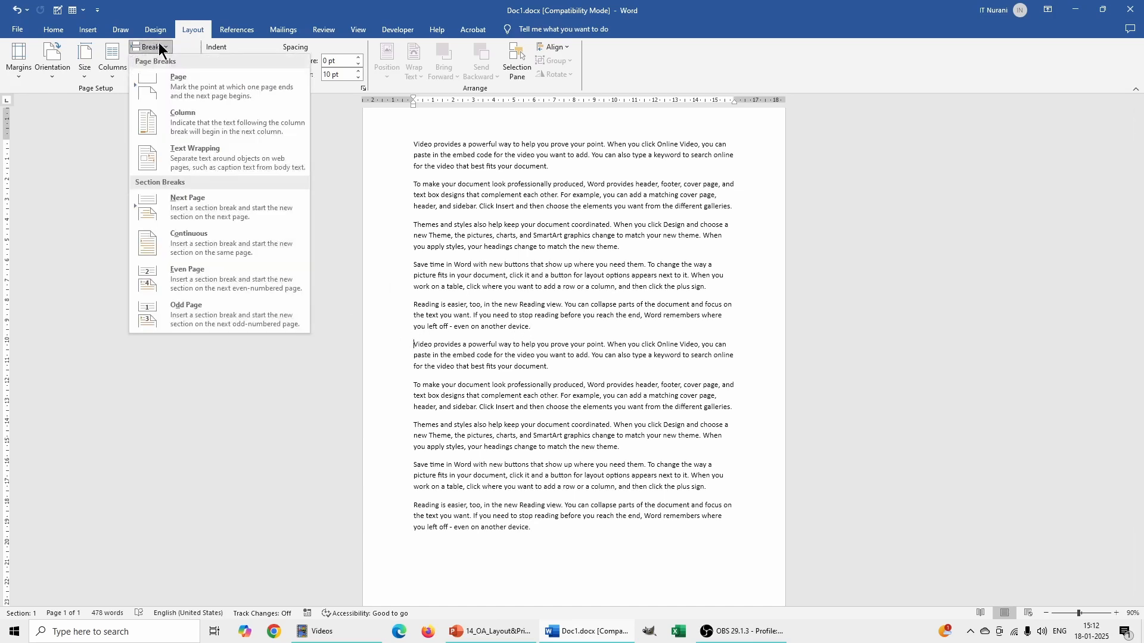
click(182, 213)
scroll(538, 193, up, 2)
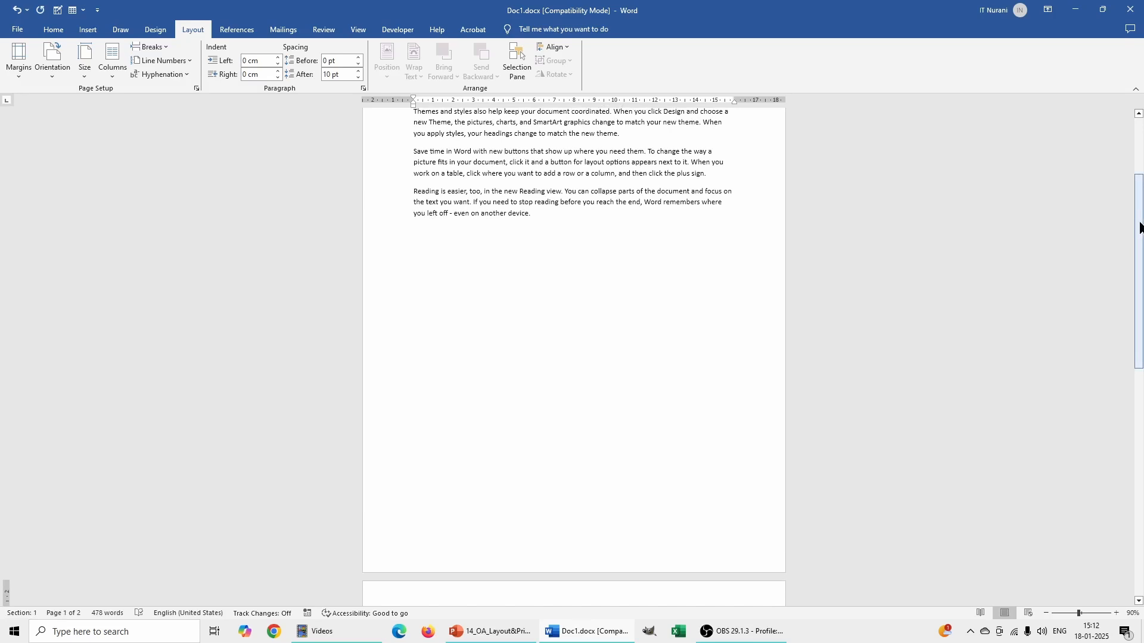
drag(1140, 227, 1113, 218)
Add a blank paragraph after the last text paragraph on the first page.
click(152, 47)
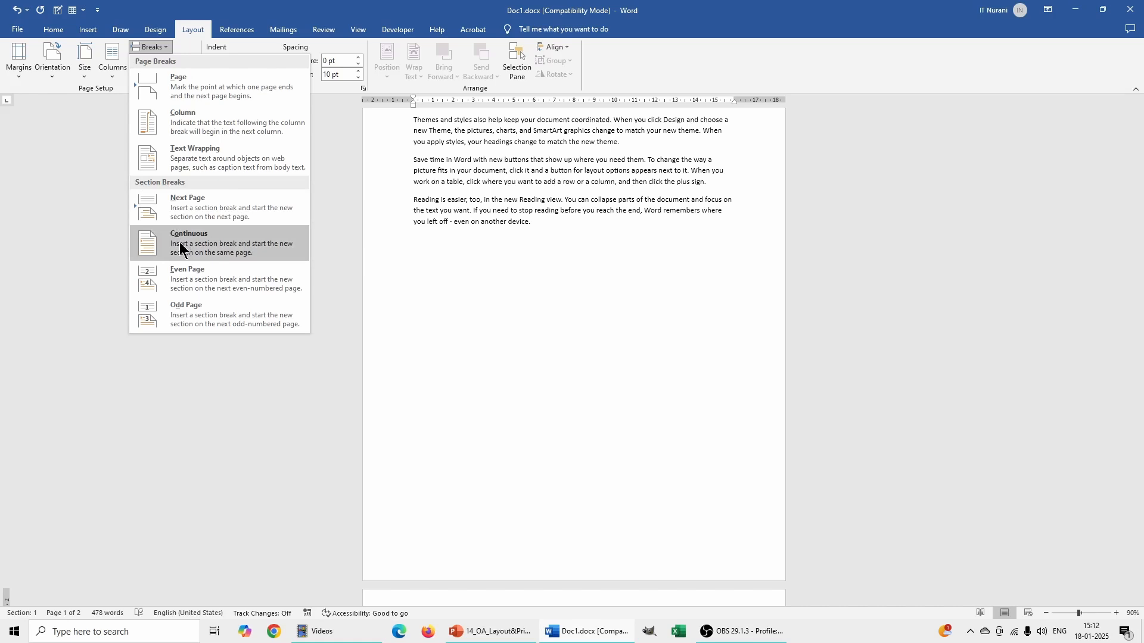
click(441, 219)
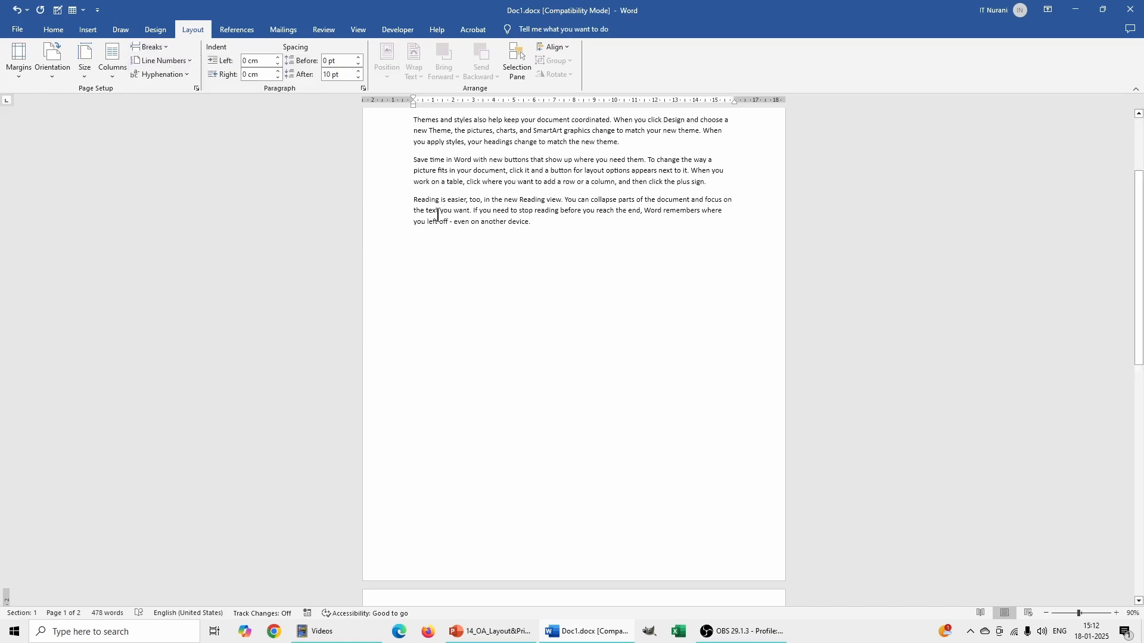
click(533, 231)
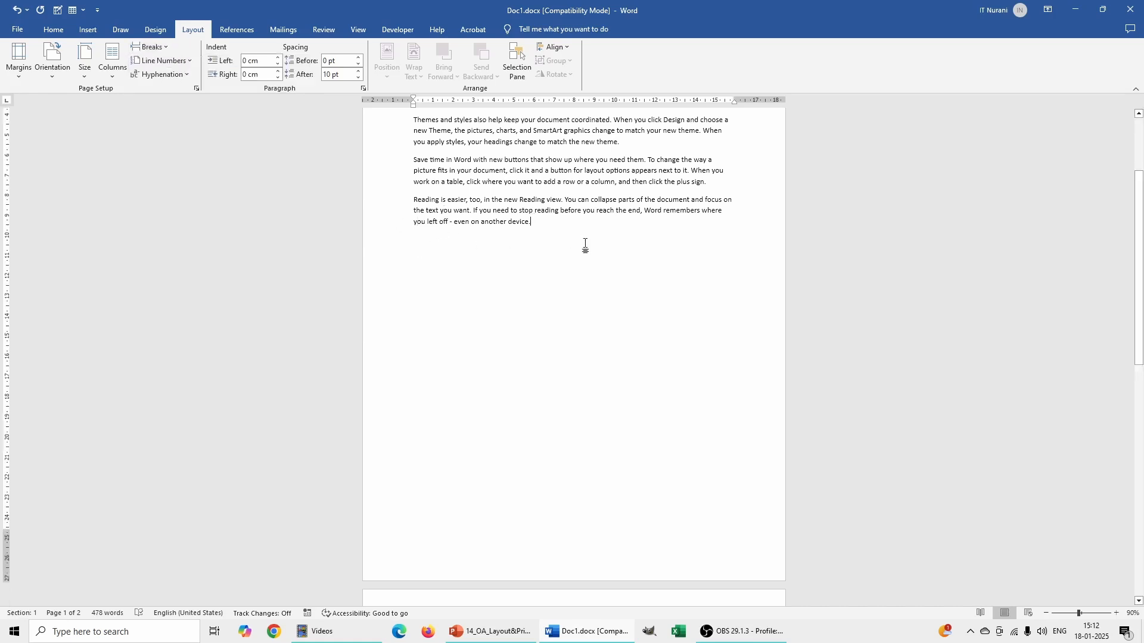
key(Return)
Insert a Continuous section break before the "Save time in Word" paragraph on the first page.
scroll(584, 243, up, 4)
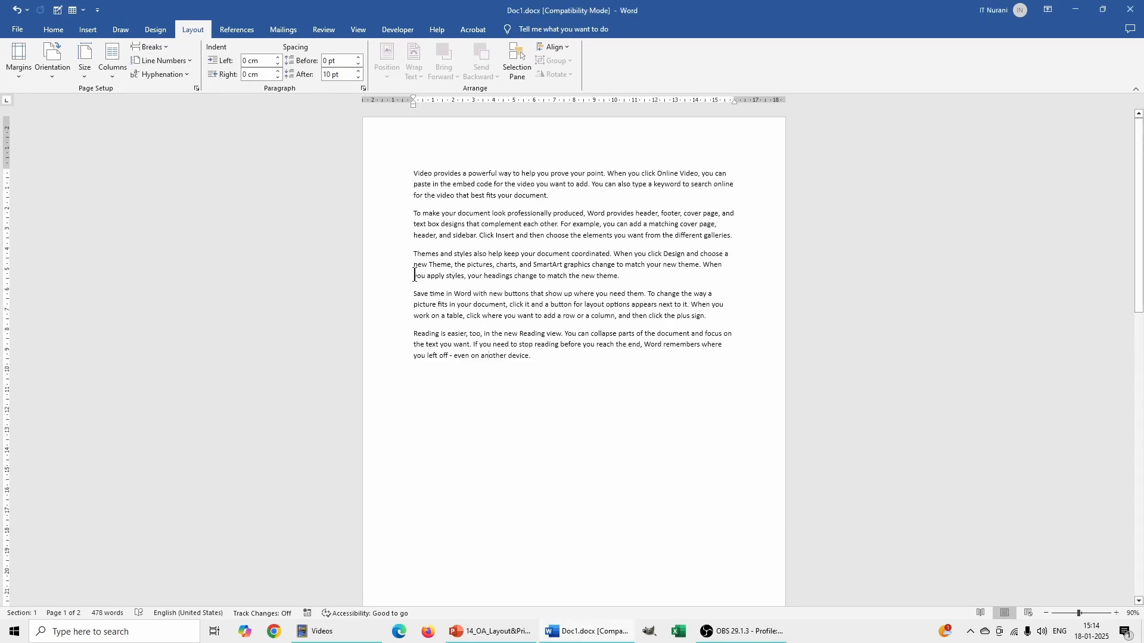
click(414, 295)
click(151, 47)
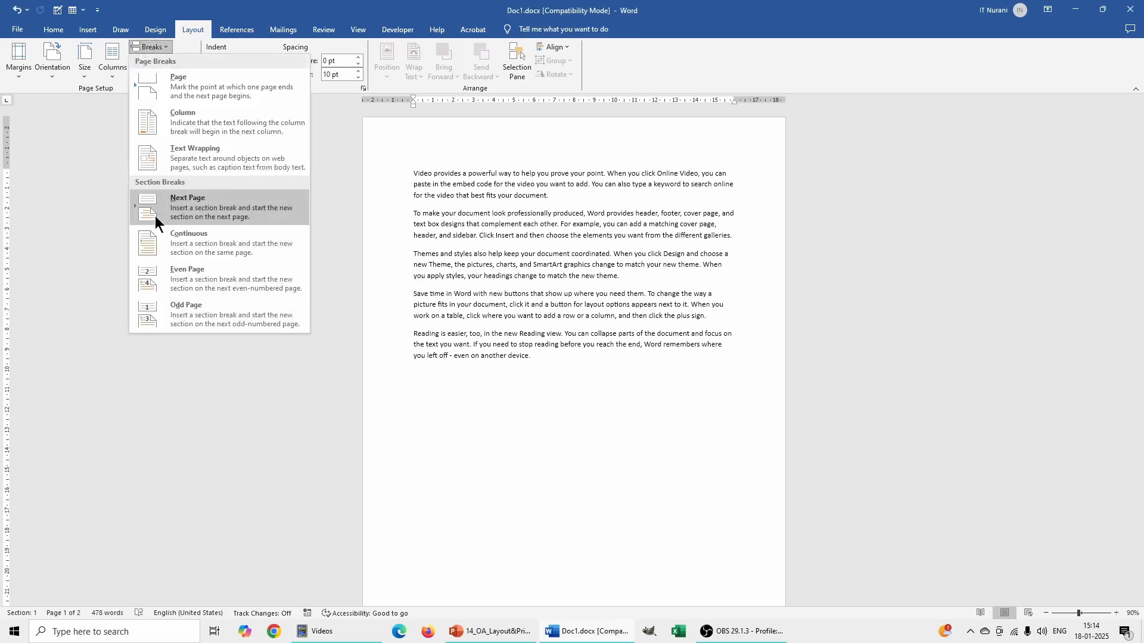
click(203, 246)
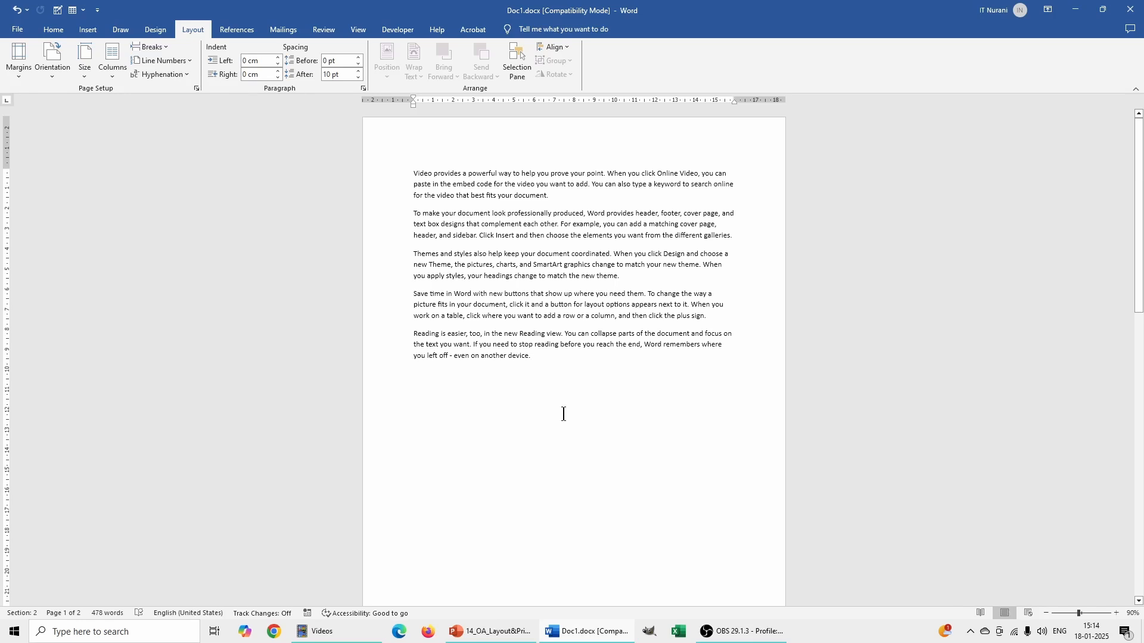
click(154, 50)
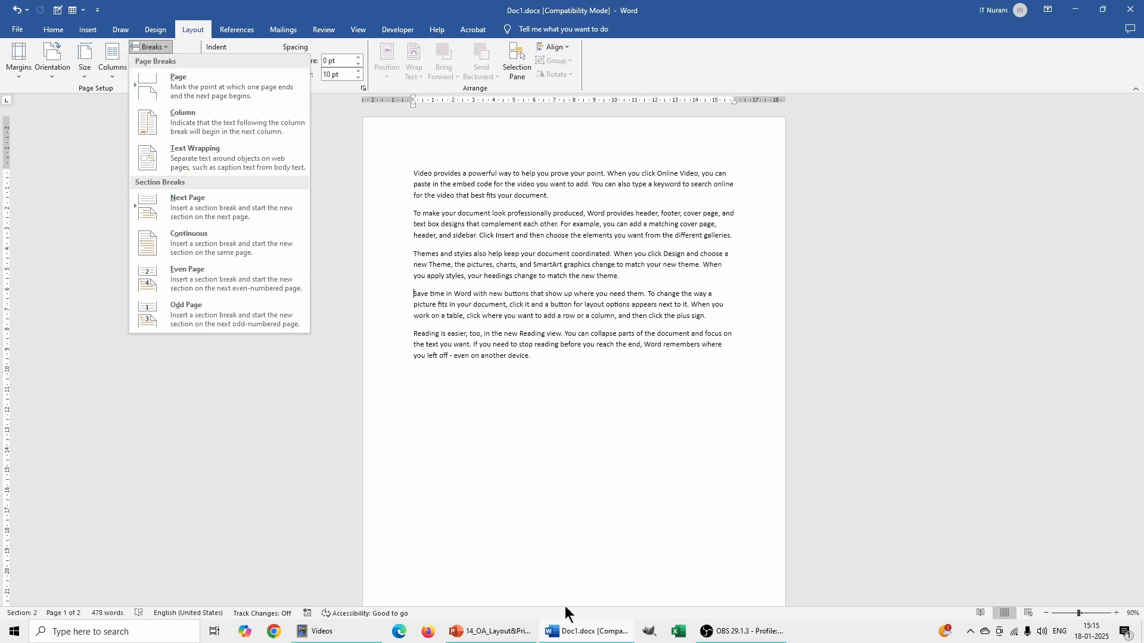
click(856, 640)
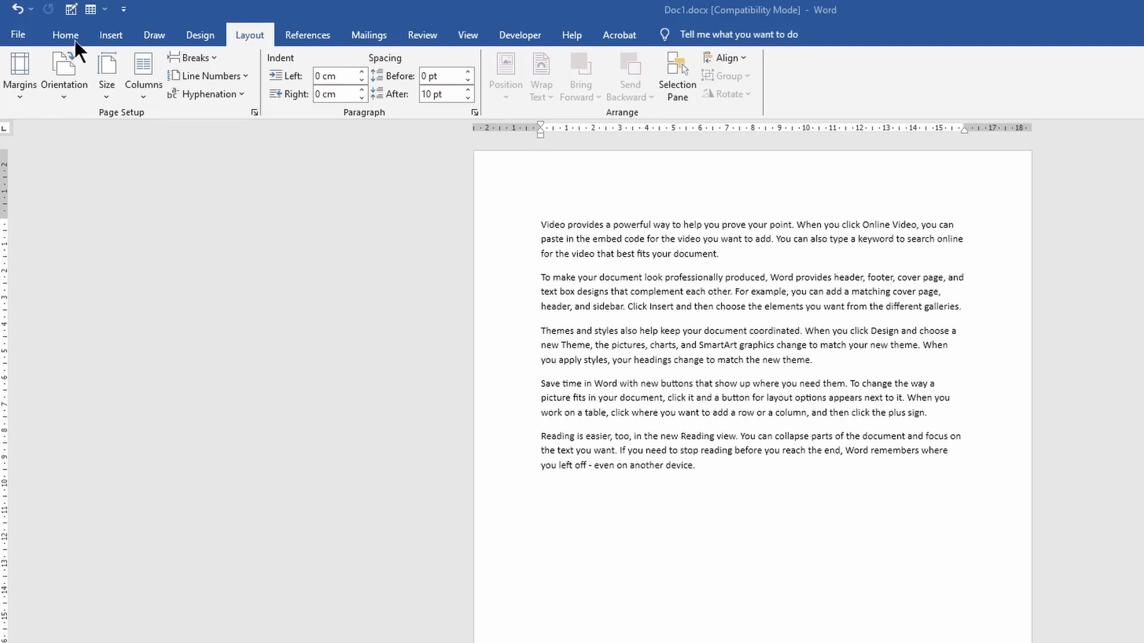
Show the formatting marks to examine the section breaks across both pages, and hide the marks again.
click(67, 36)
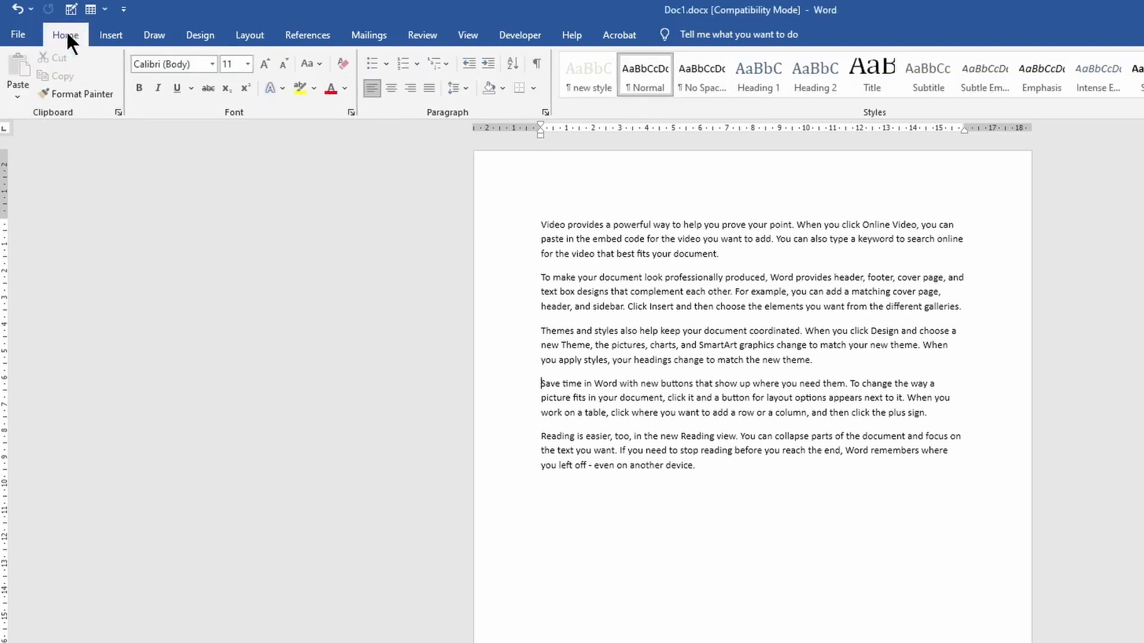
click(536, 70)
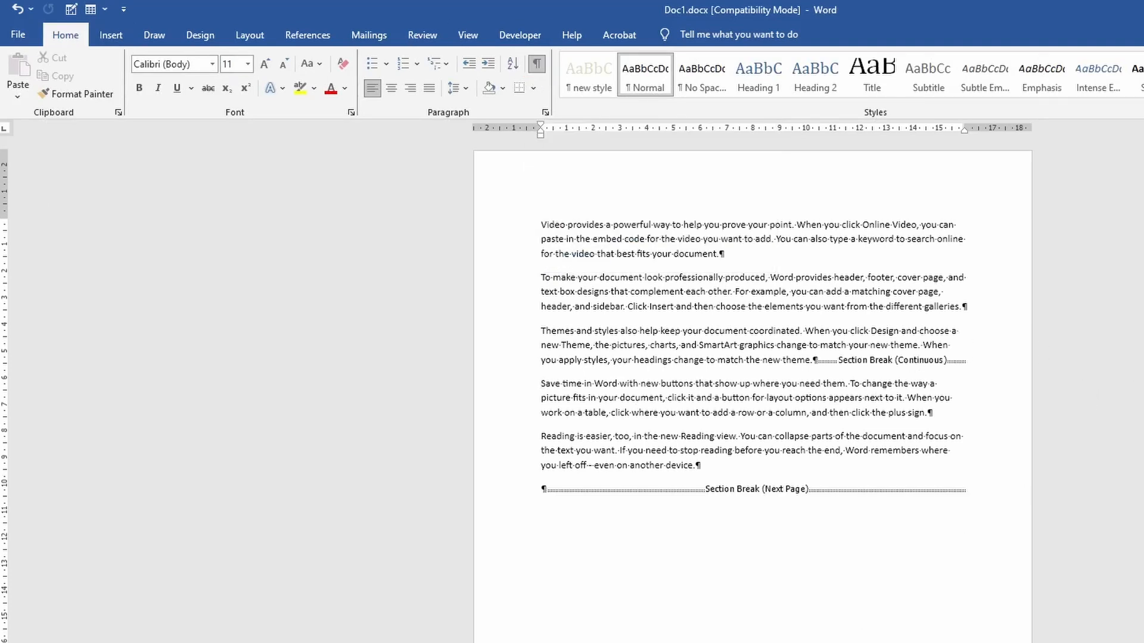
scroll(752, 387, down, 10)
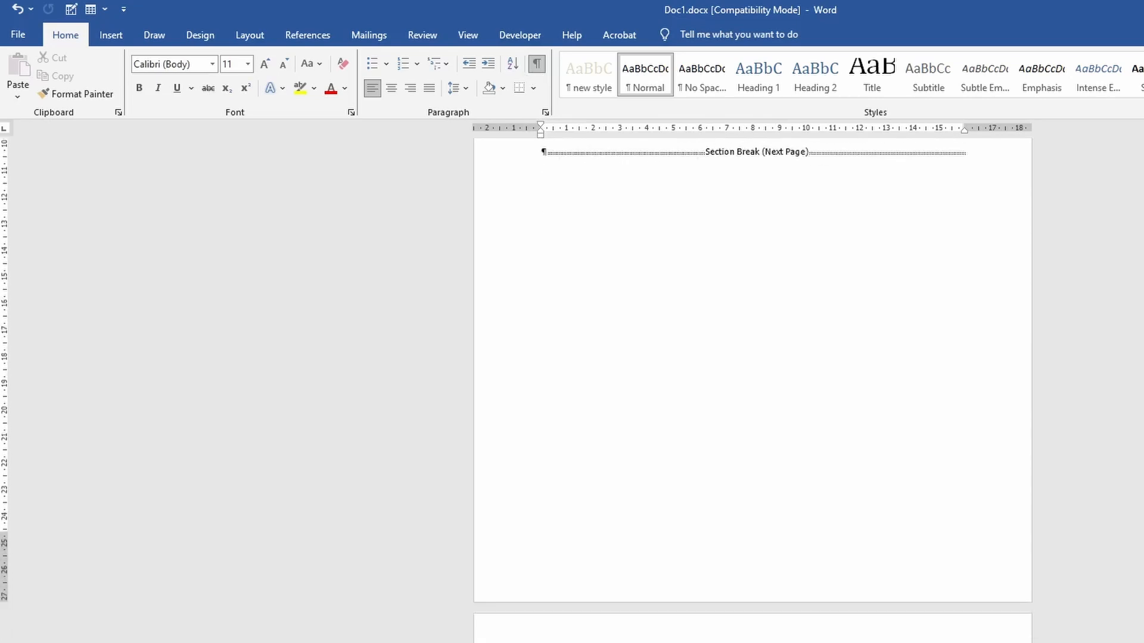
scroll(753, 388, down, 3)
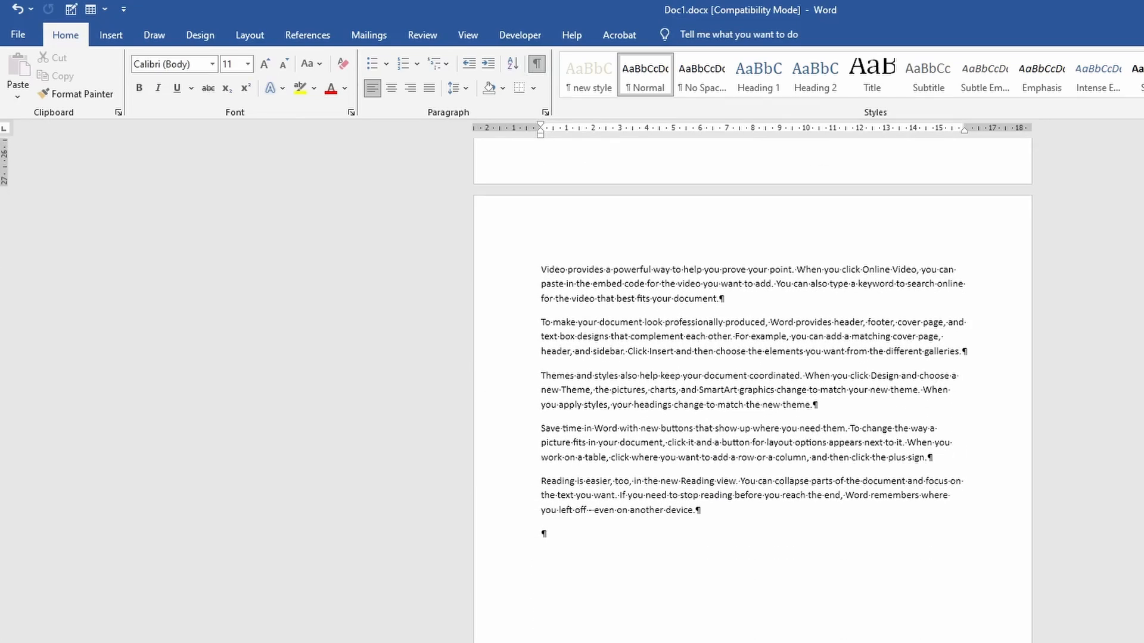
scroll(753, 388, up, 20)
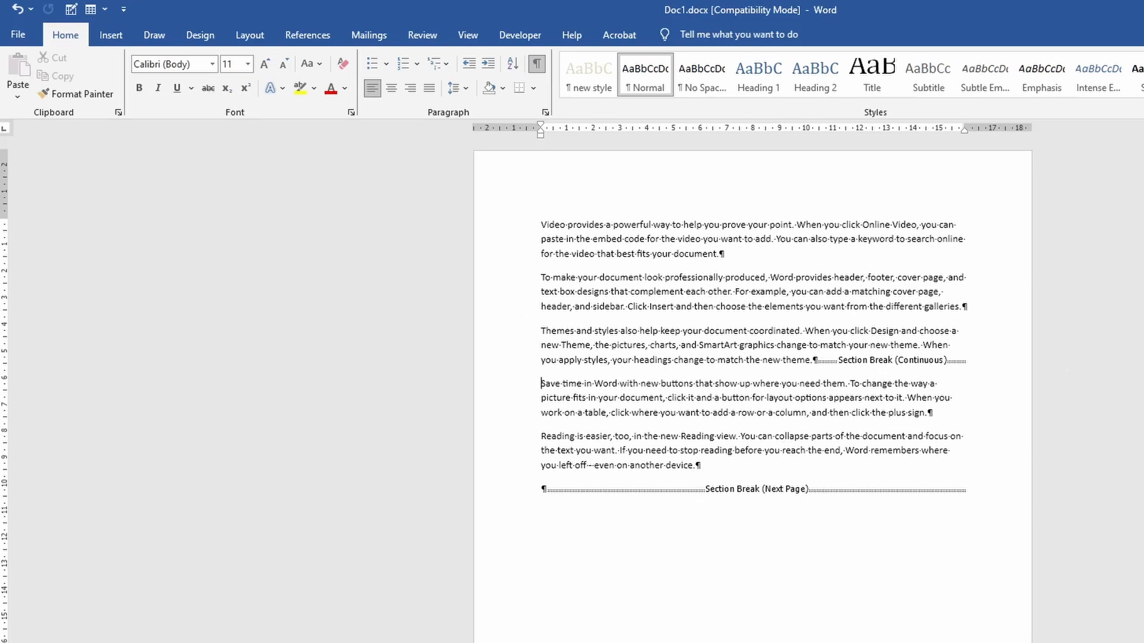
click(535, 62)
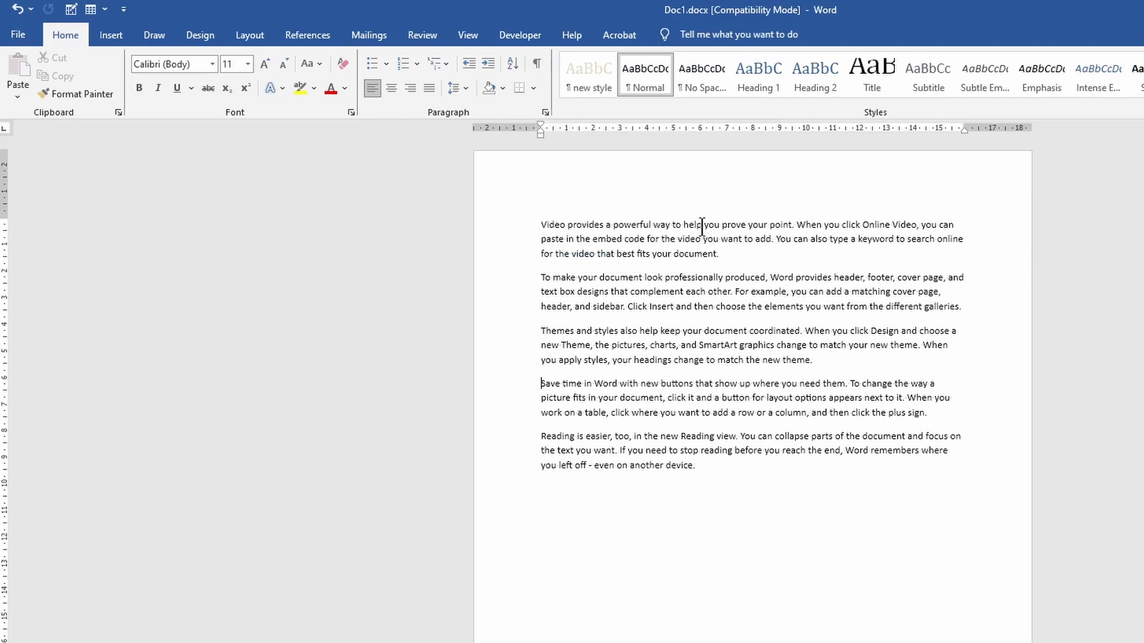
key(ctrl+Return)
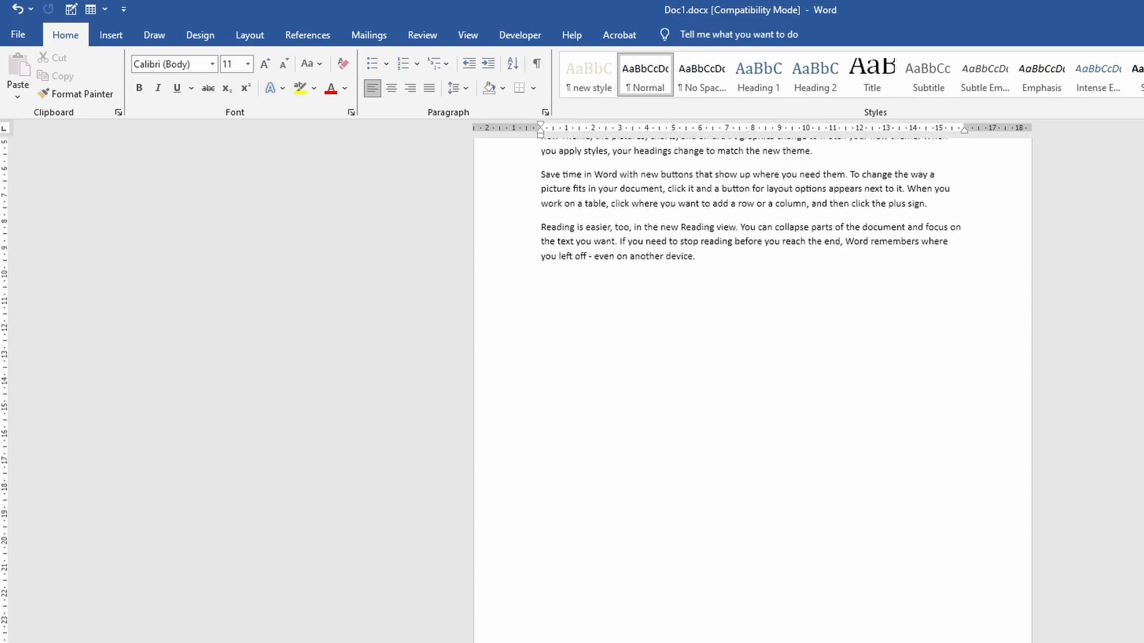
scroll(752, 393, down, 5)
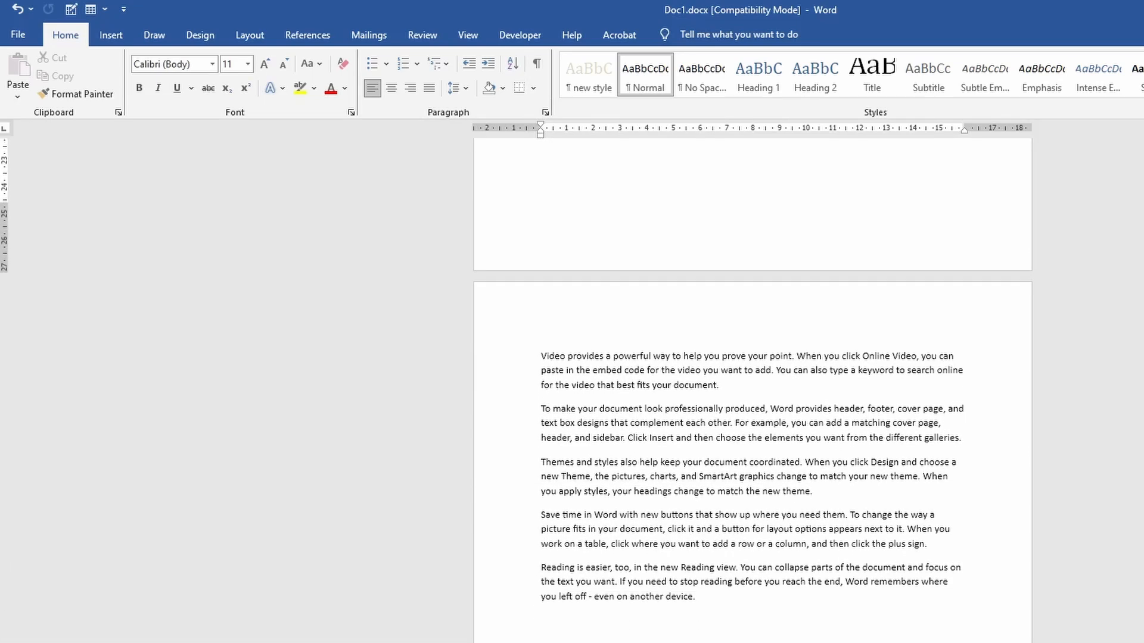
key(BackSpace)
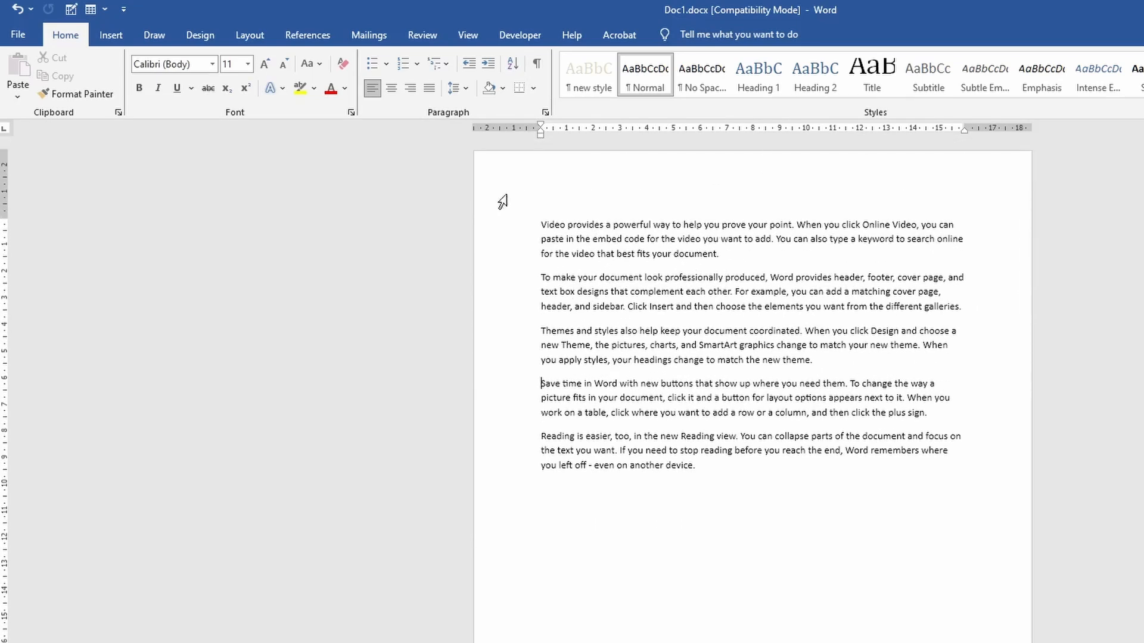
Reveal the formatting marks, and delete both section breaks together with the blank paragraph before the Next Page break.
click(537, 63)
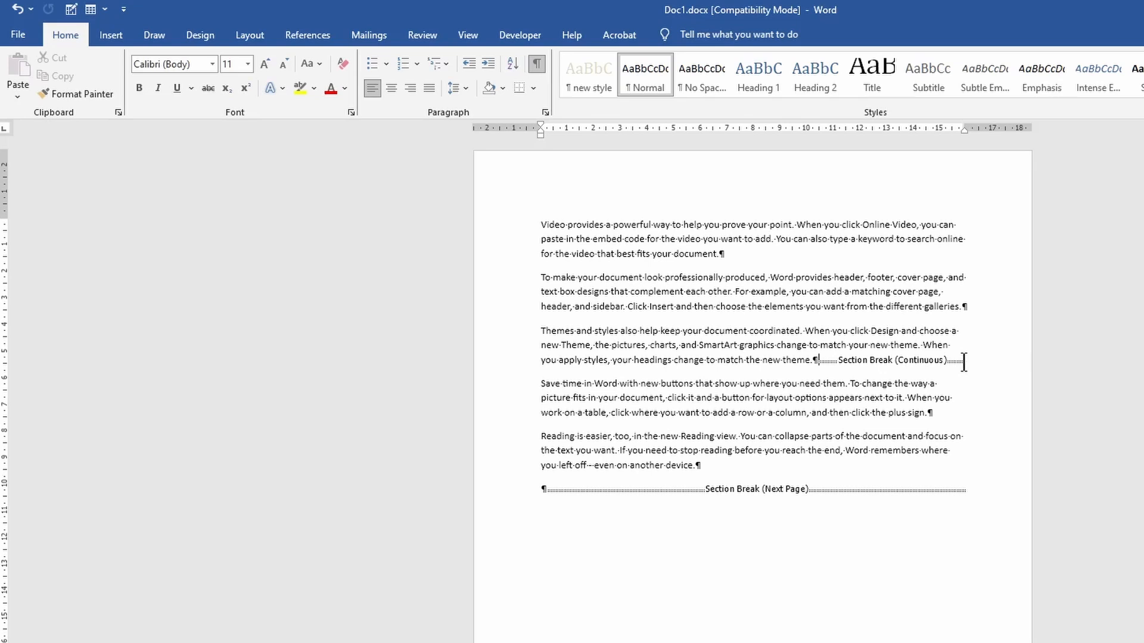
key(Delete)
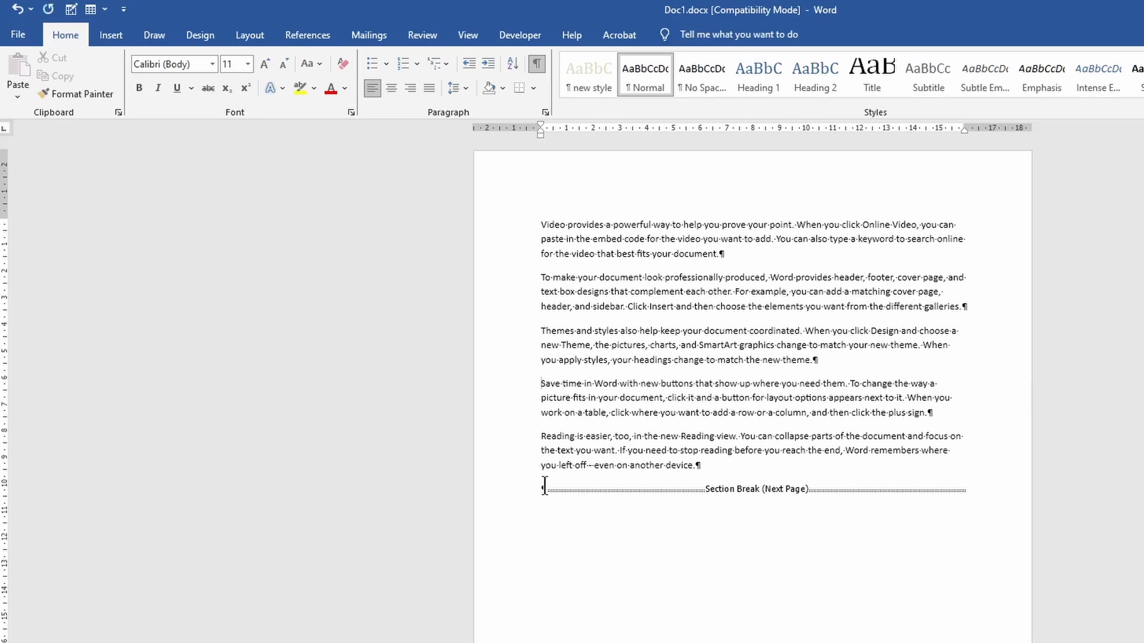
click(543, 489)
key(Delete)
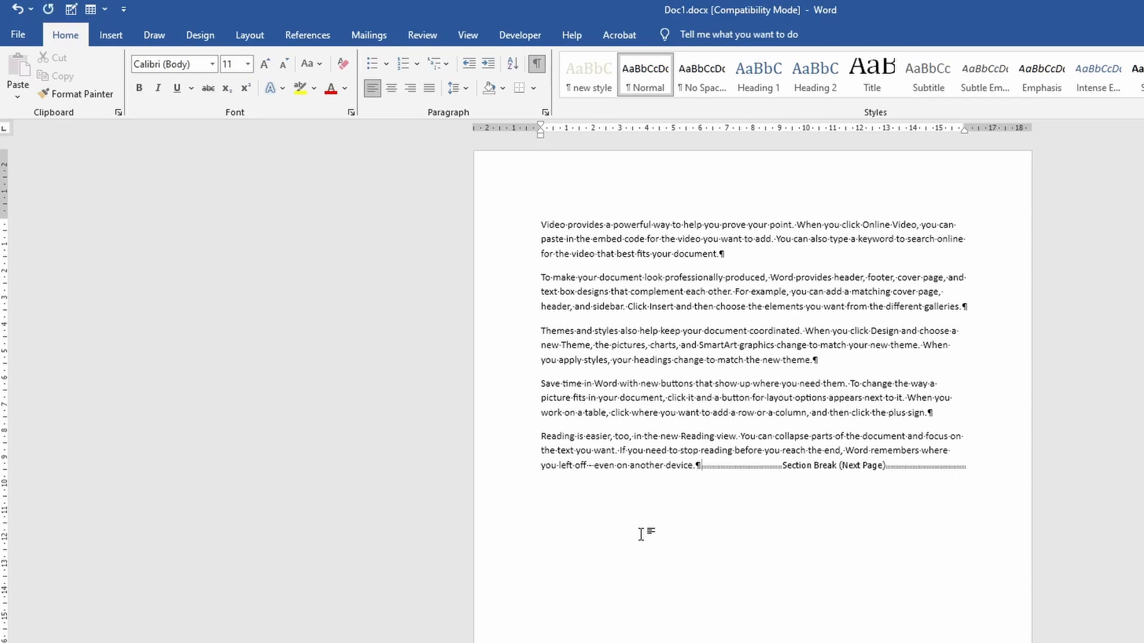
key(Delete)
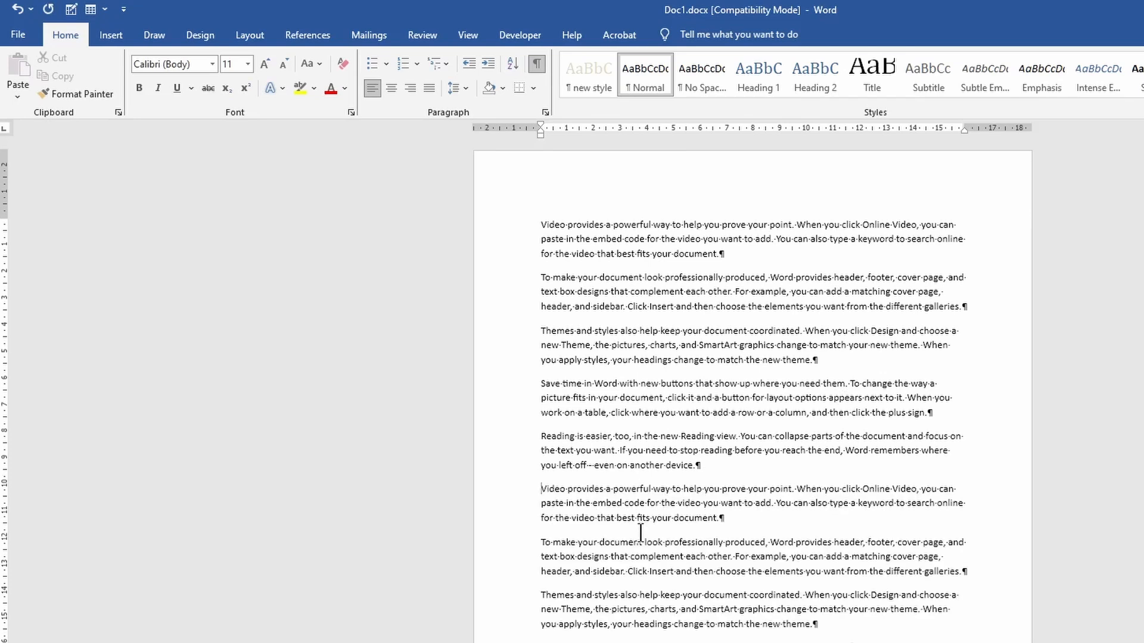
scroll(752, 387, down, 5)
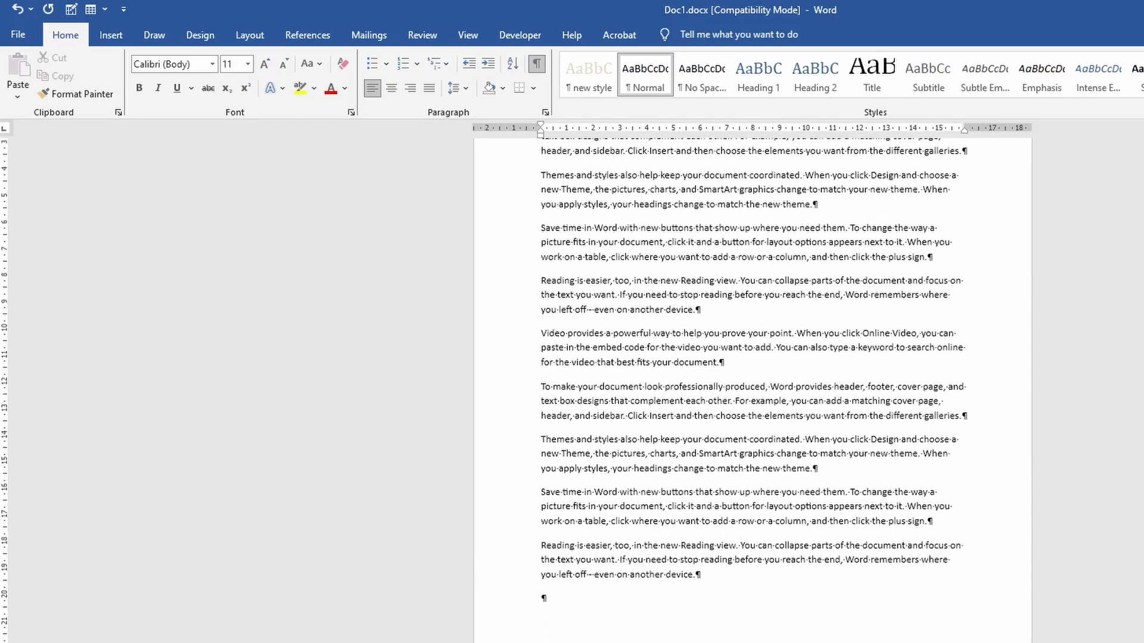
scroll(752, 387, up, 5)
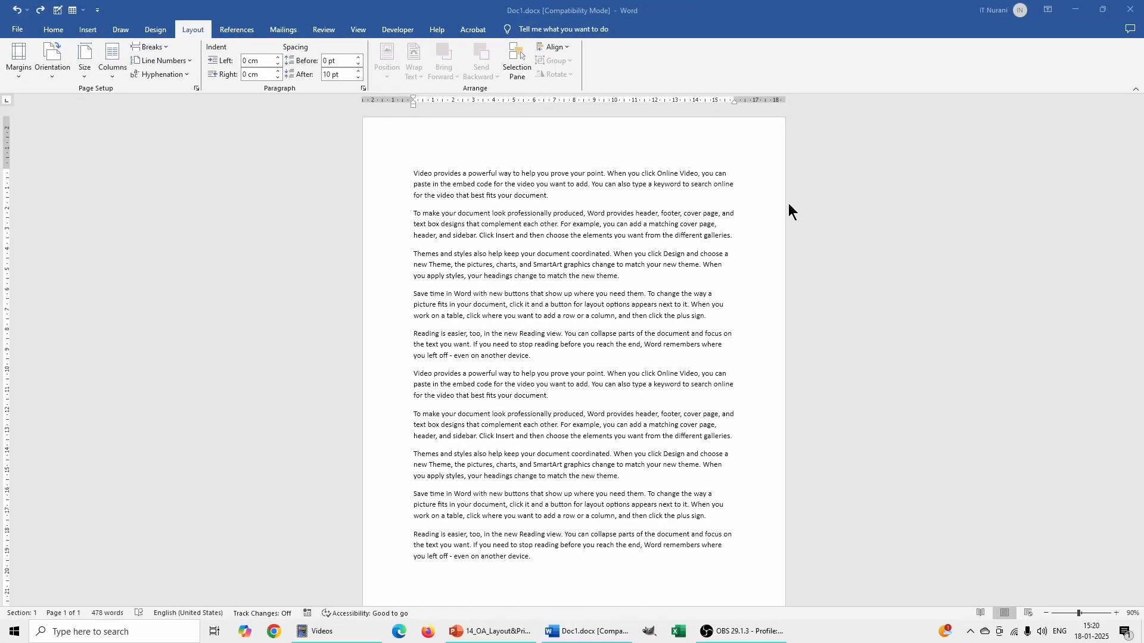
Try the Two, Three and Left column presets on the document text in turn, and end with the Right preset.
click(110, 74)
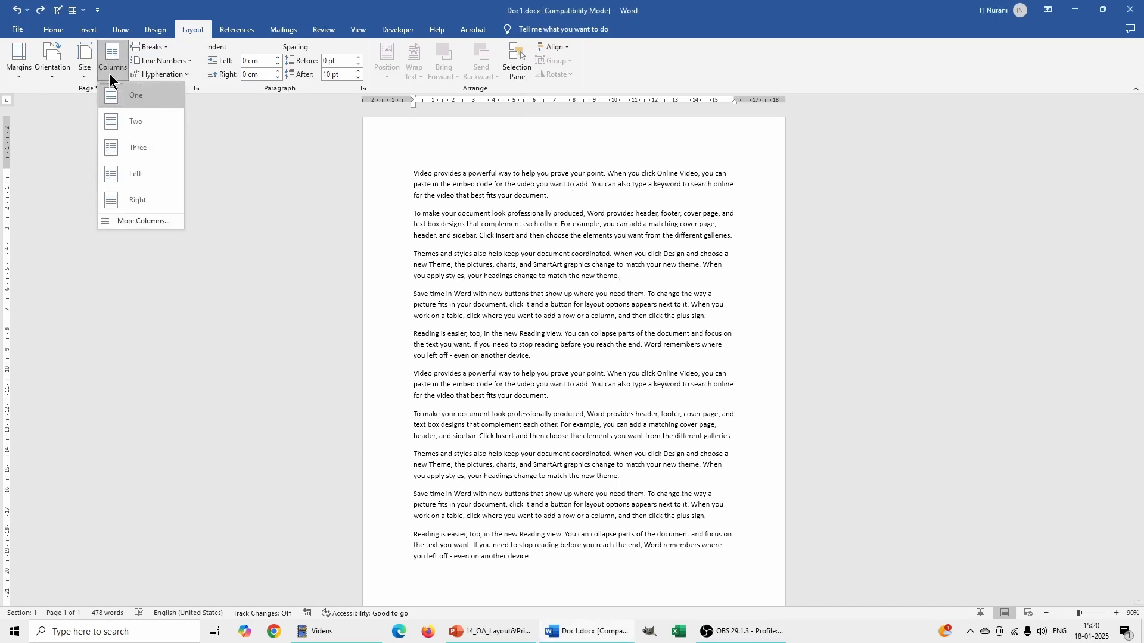
click(136, 123)
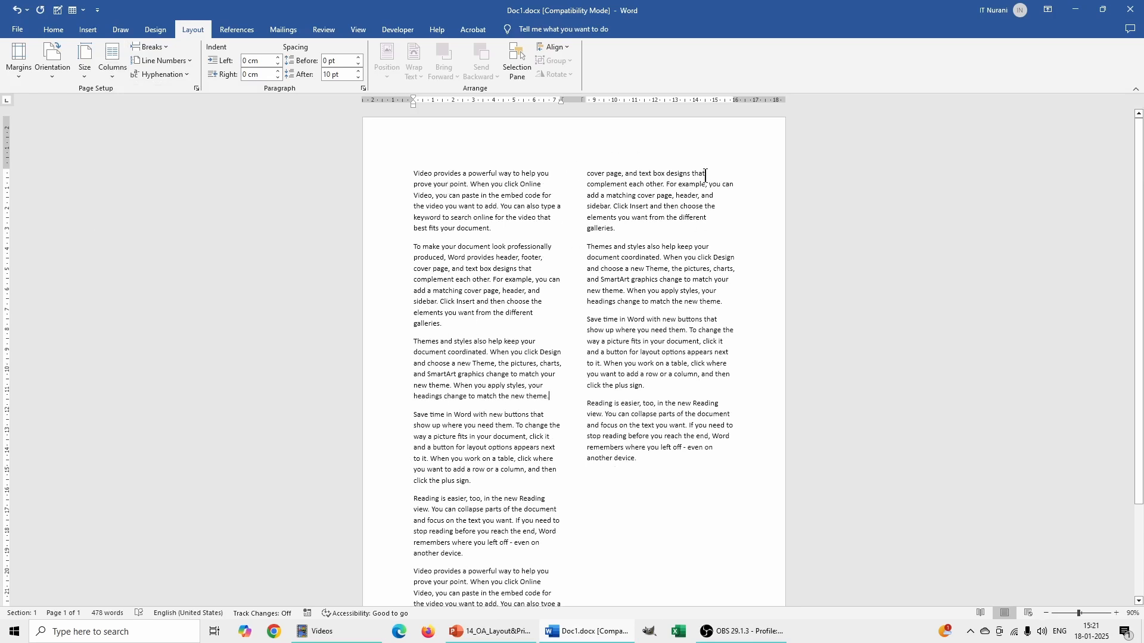
click(115, 70)
click(141, 149)
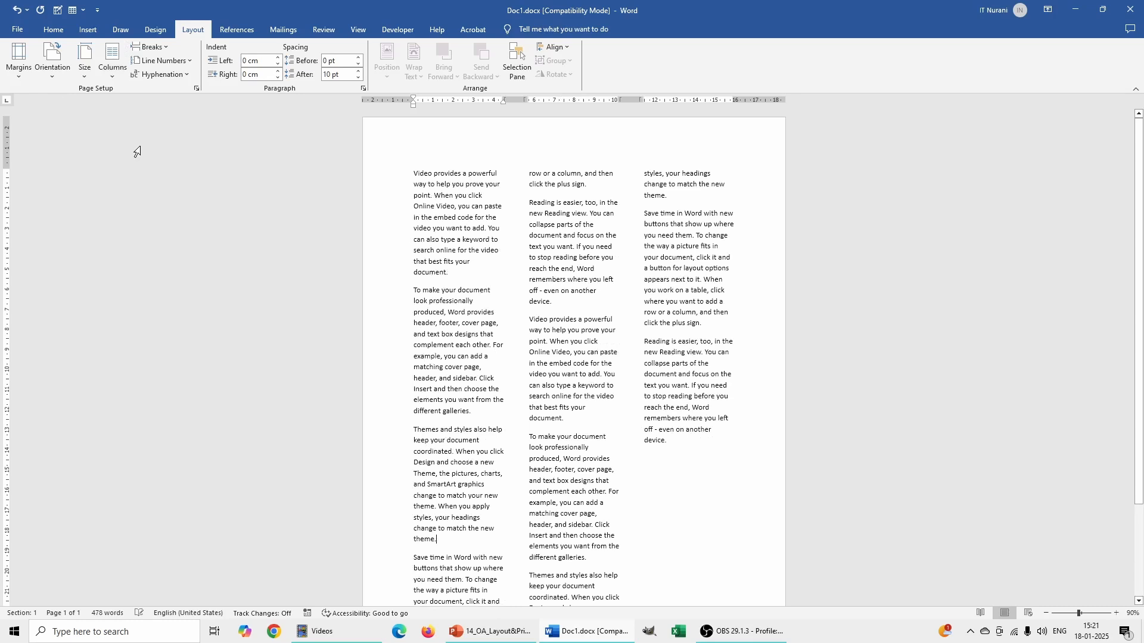
click(109, 73)
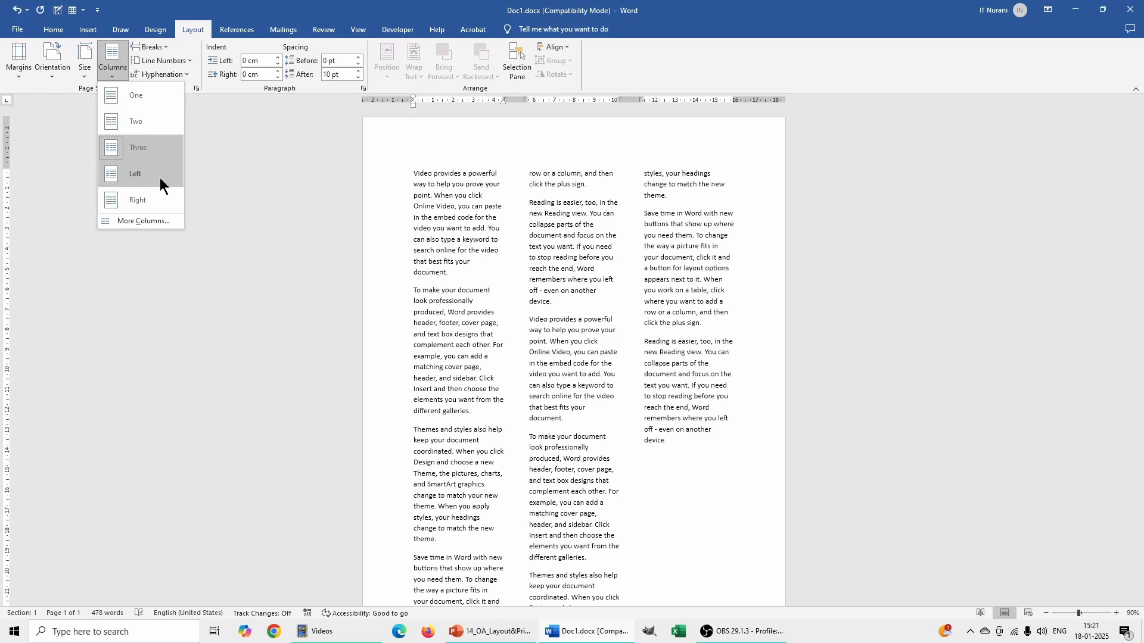
click(142, 178)
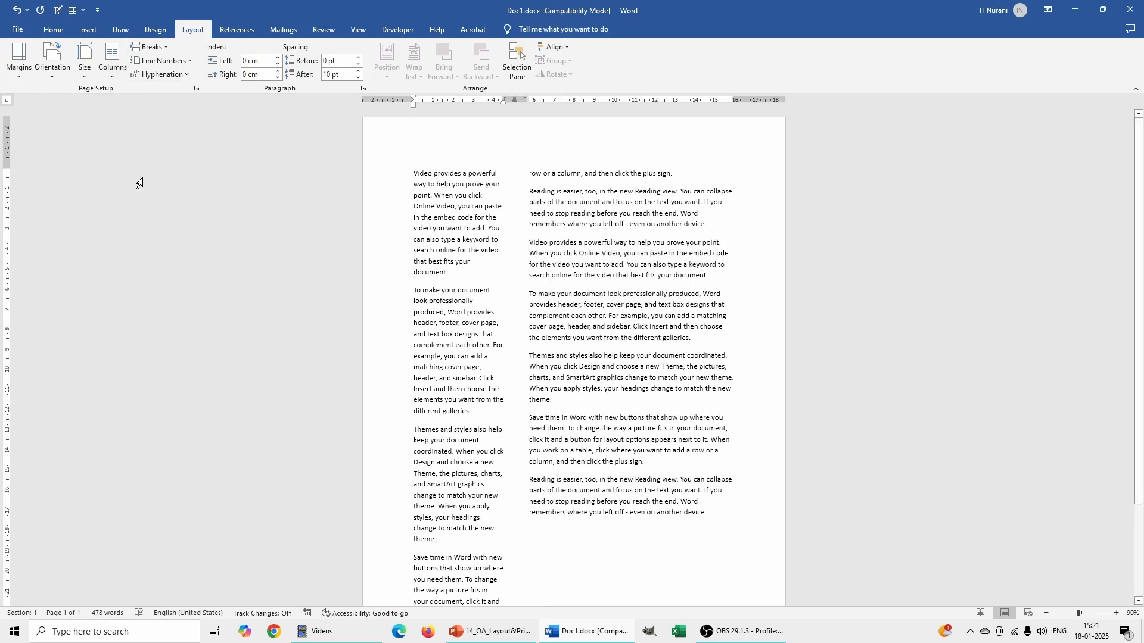
click(111, 70)
click(132, 201)
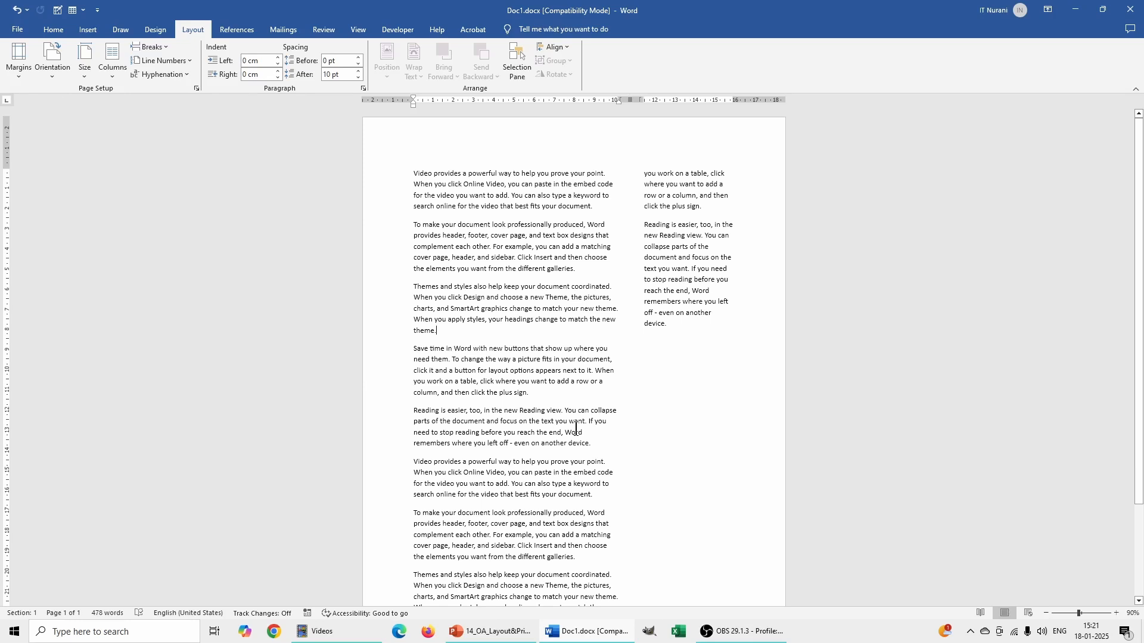
Lay the document text out in two columns and insert a column break before the first "Save time in Word" paragraph.
click(116, 73)
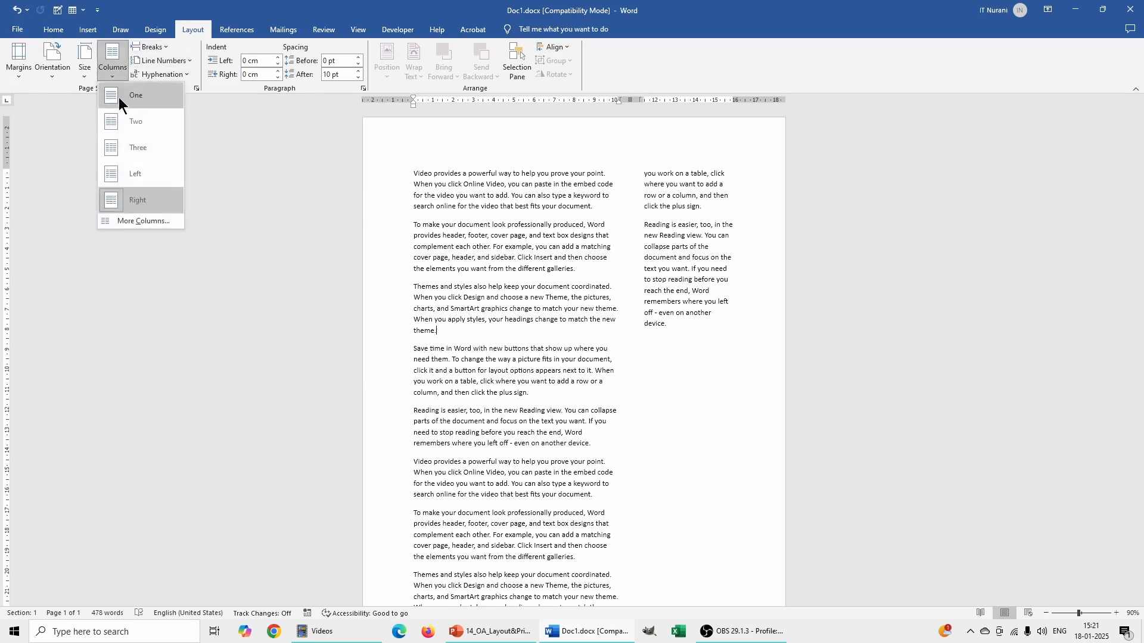
click(133, 126)
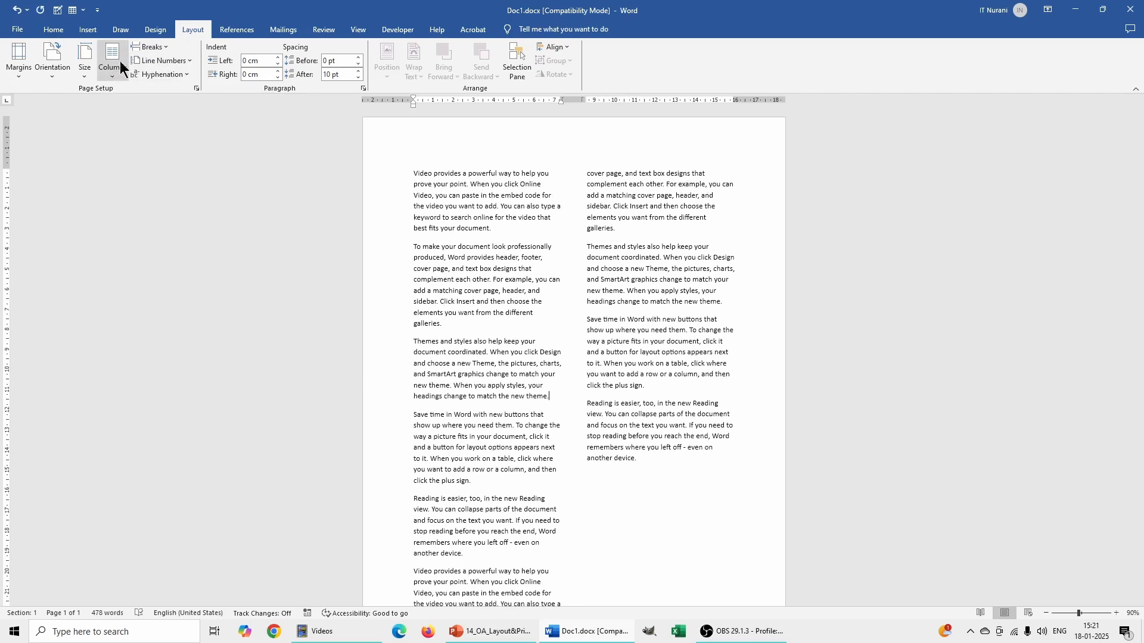
click(156, 50)
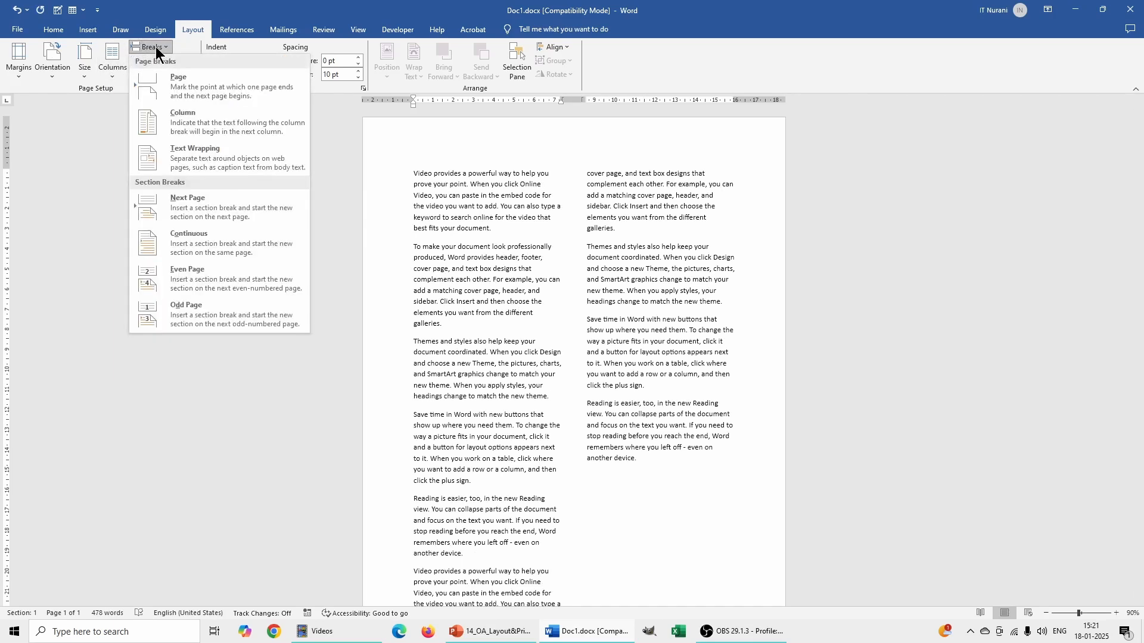
click(198, 122)
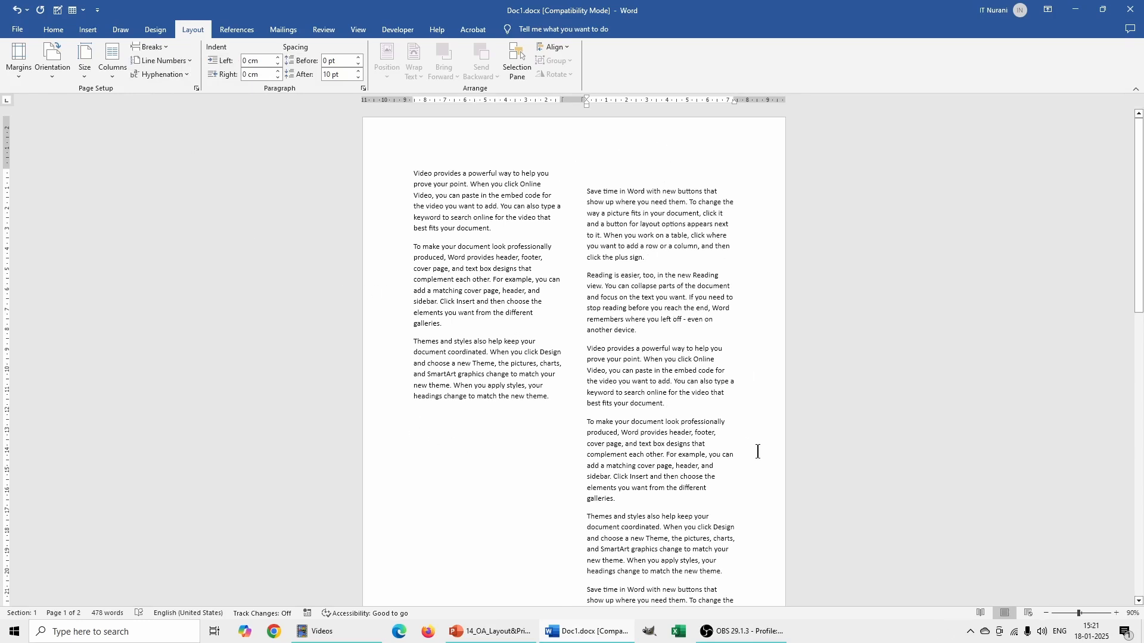
Switch the text to three columns and delete the blank line above "Save time in Word" in the second column.
click(108, 75)
click(137, 149)
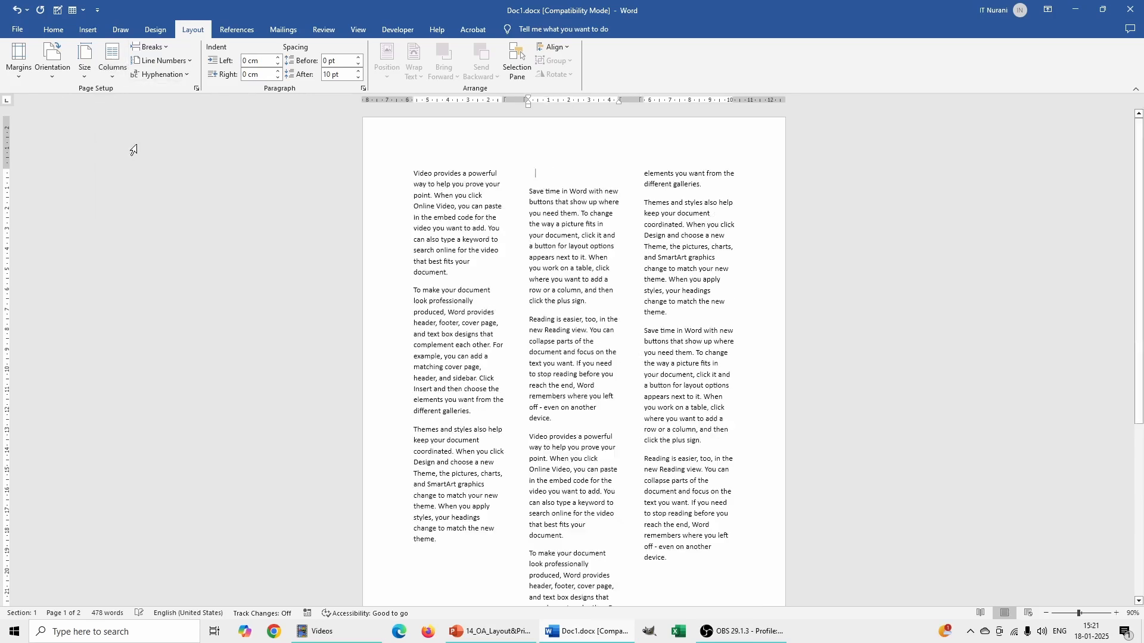
key(Delete)
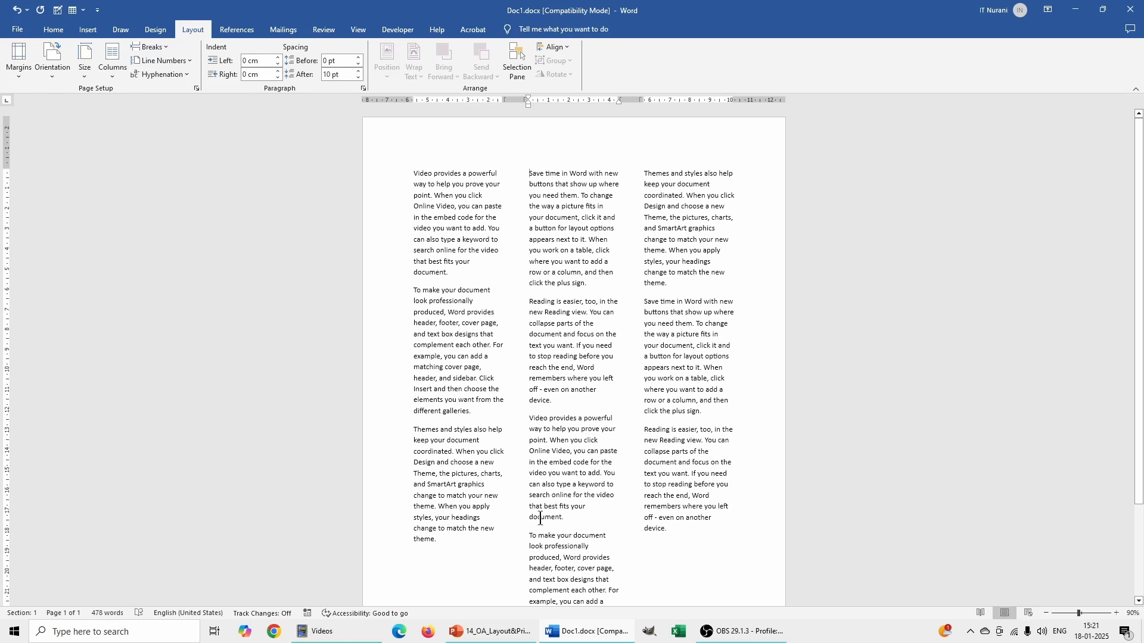
Insert a column break before the "To make your document look professionally produced" paragraph in the second column.
scroll(1137, 251, down, 3)
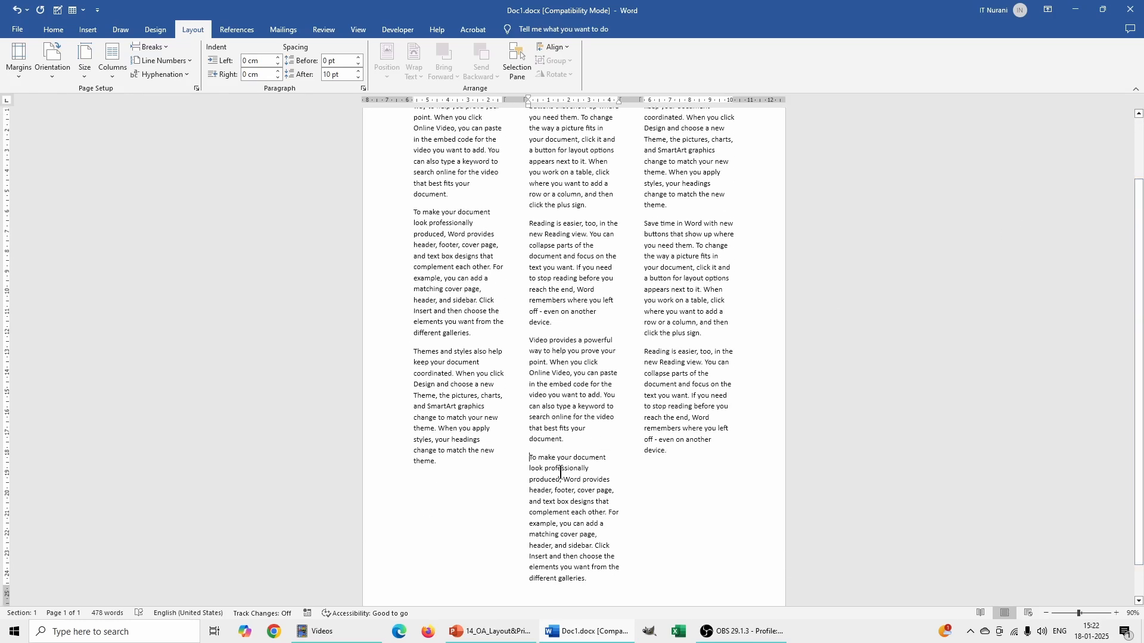
click(158, 47)
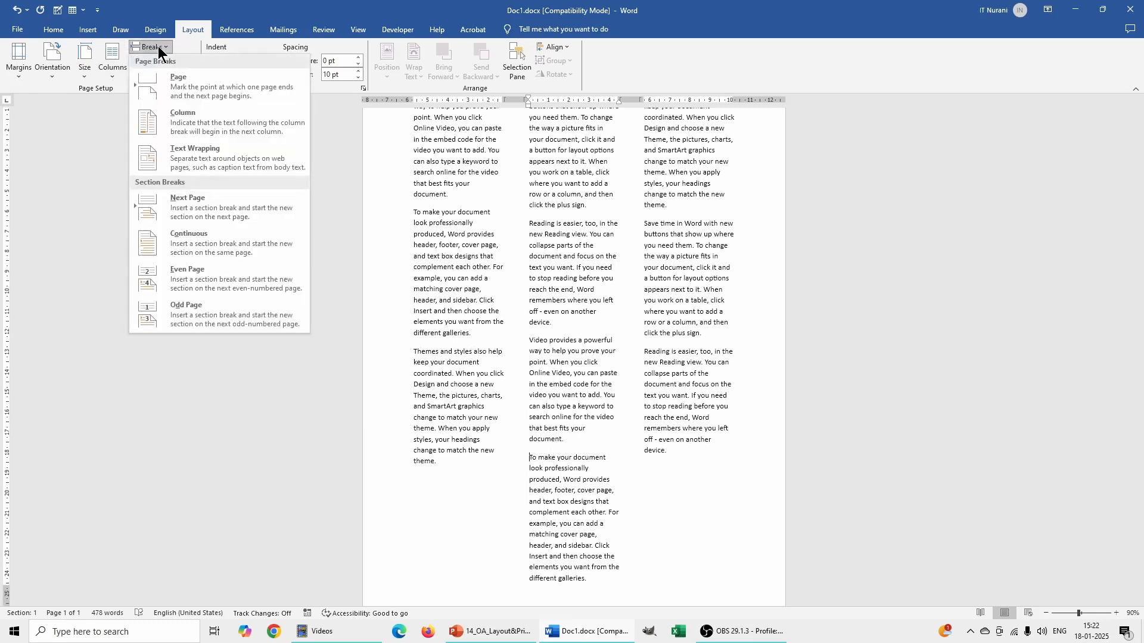
click(198, 113)
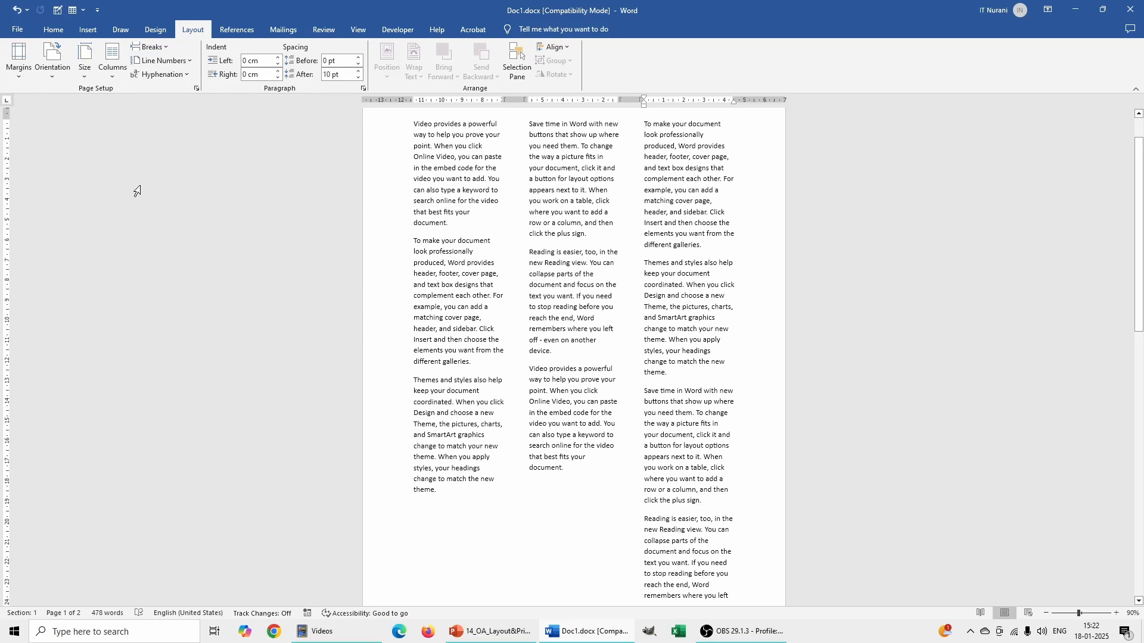
Set the number of columns to 4 for the whole document through the custom column settings.
click(111, 74)
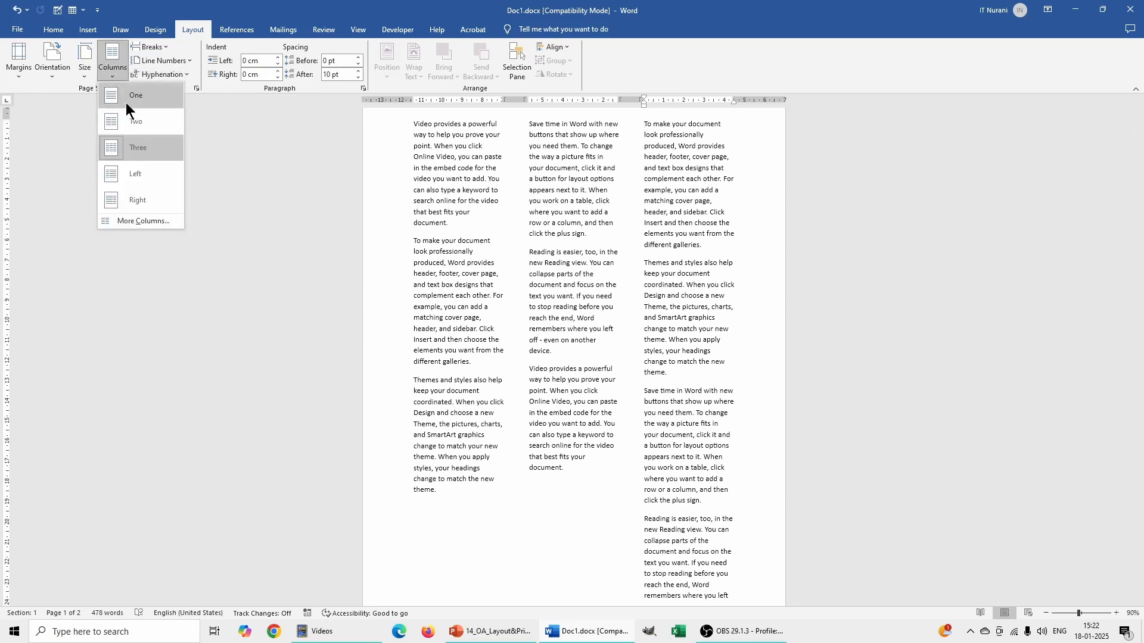
click(136, 221)
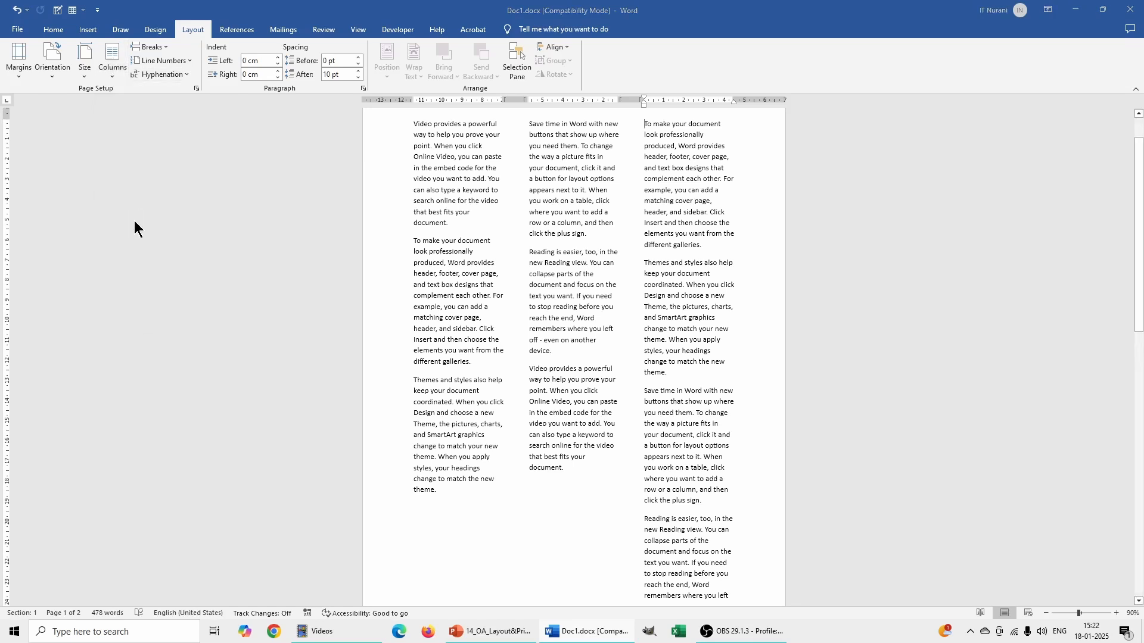
drag(530, 202, 270, 180)
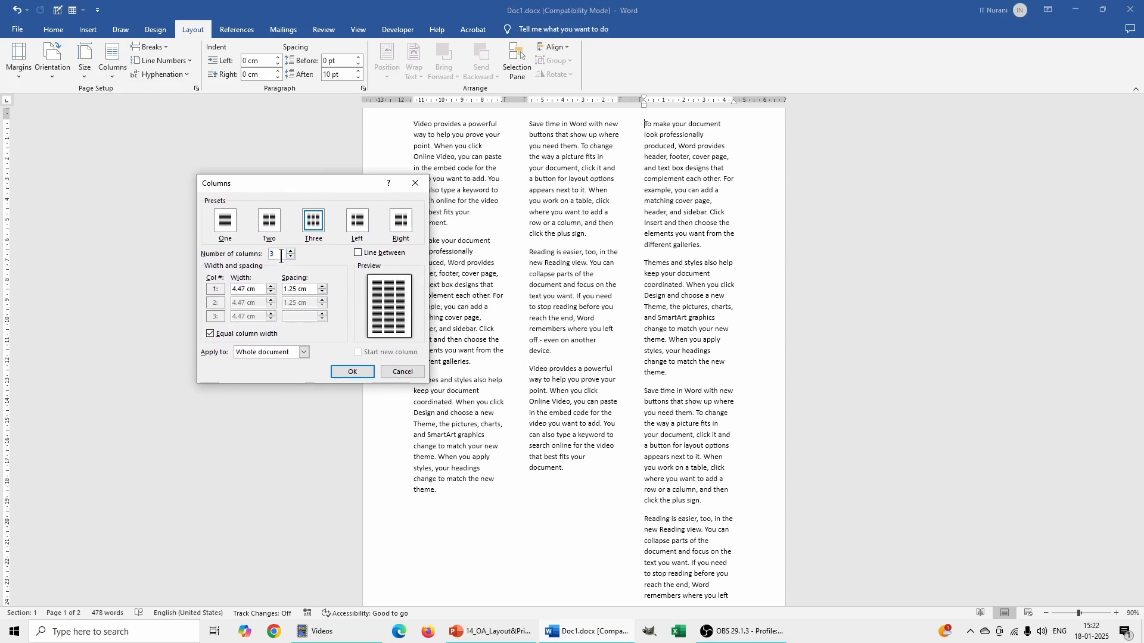
key(BackSpace)
click(344, 373)
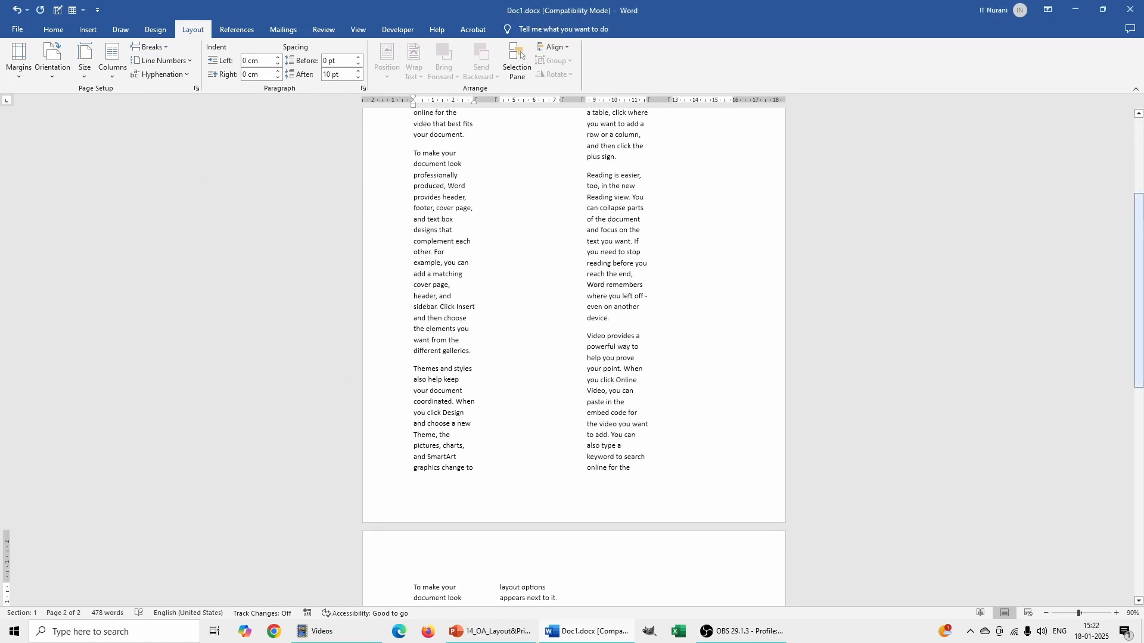
drag(1139, 257, 1137, 143)
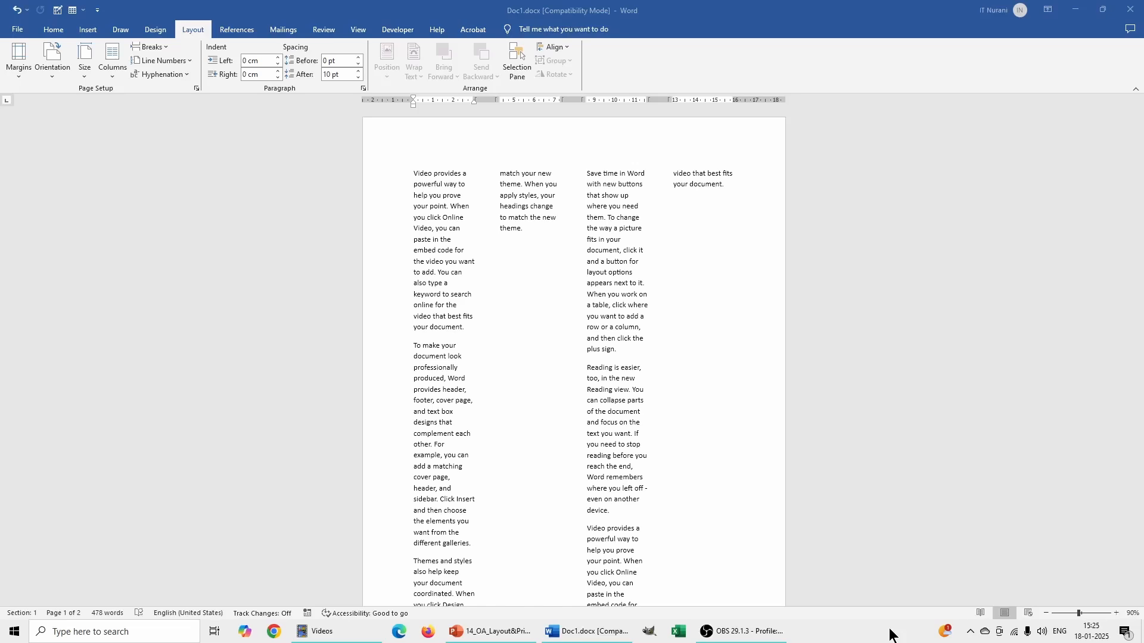
Return the document text to a single column with the One preset.
click(112, 76)
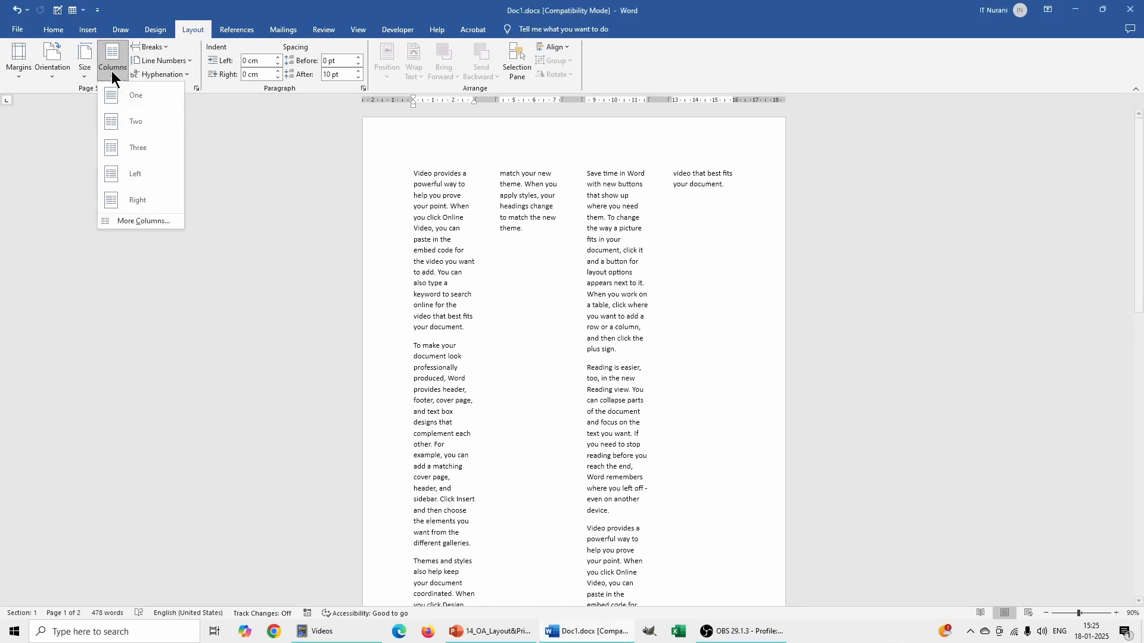
click(132, 96)
drag(1138, 374, 1133, 150)
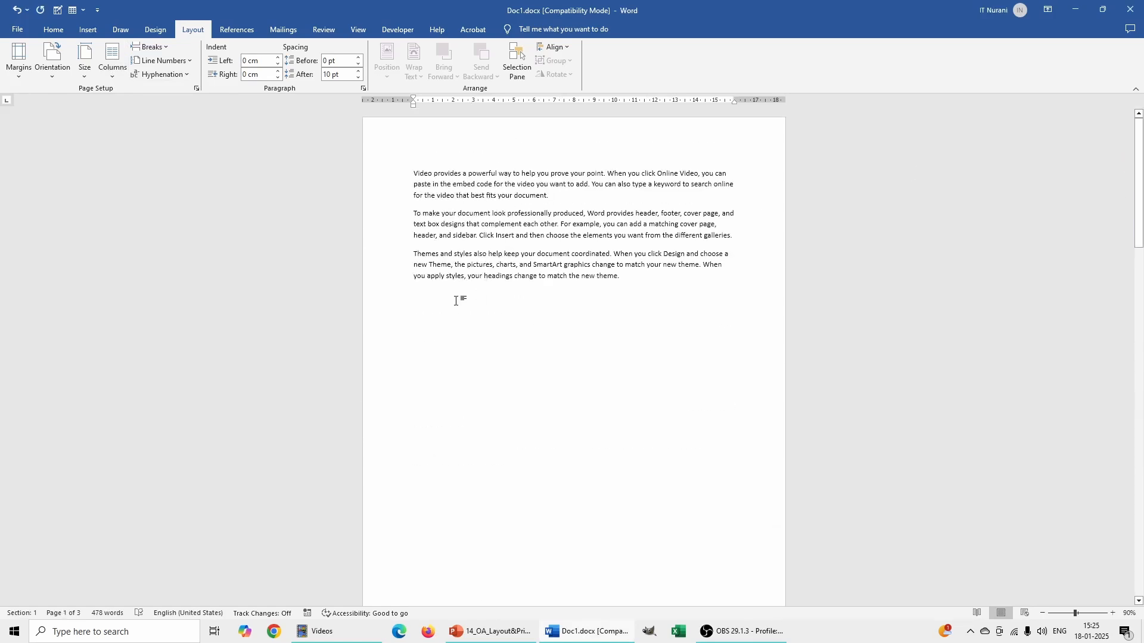
Delete the column breaks after the third and sixth paragraphs so the text runs on continuously.
click(420, 296)
click(637, 280)
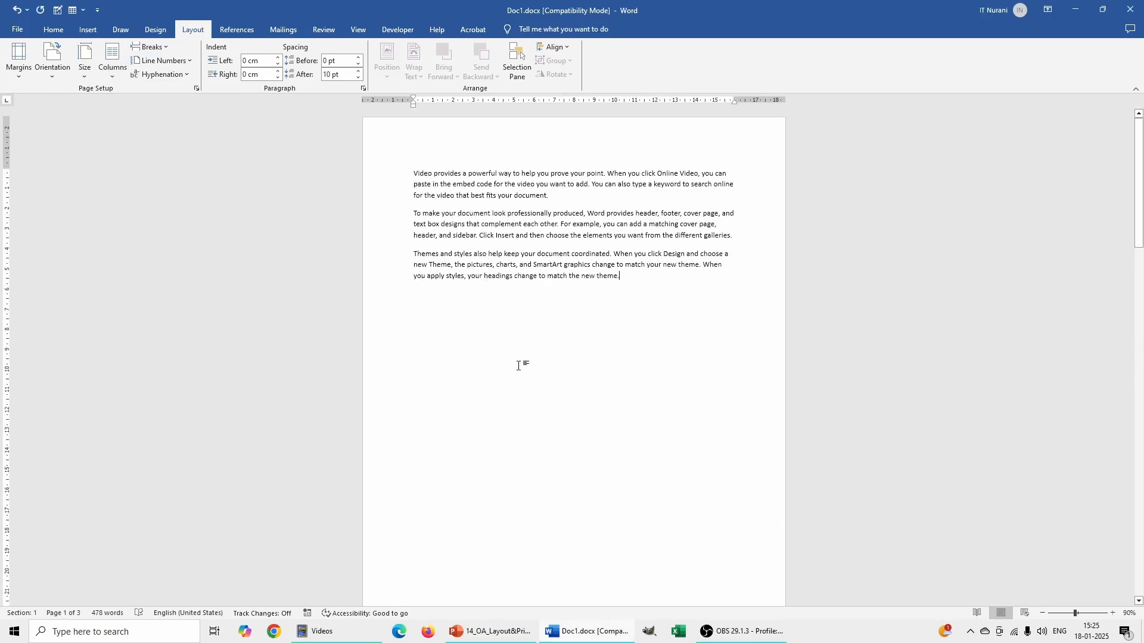
text(Save time in Word with new buttons that show up where you need them. To change the way a picture fits in your document, click it and a button for layout options appears next to it. When you work on a table, click where you want to add a row or a column, and then click the plus sign. Reading is easier, too, in the new Reading view. You can collapse parts of the document and focus on the text you want. If you need to stop reading before you reach the end, Word remembers where you left off - even on another device. Video provides a powerful way to help you prove your point. When you click Online Video, you can paste in the embed code for the video you want to add. You can also type a keyword to search online for the video that best fits your document.)
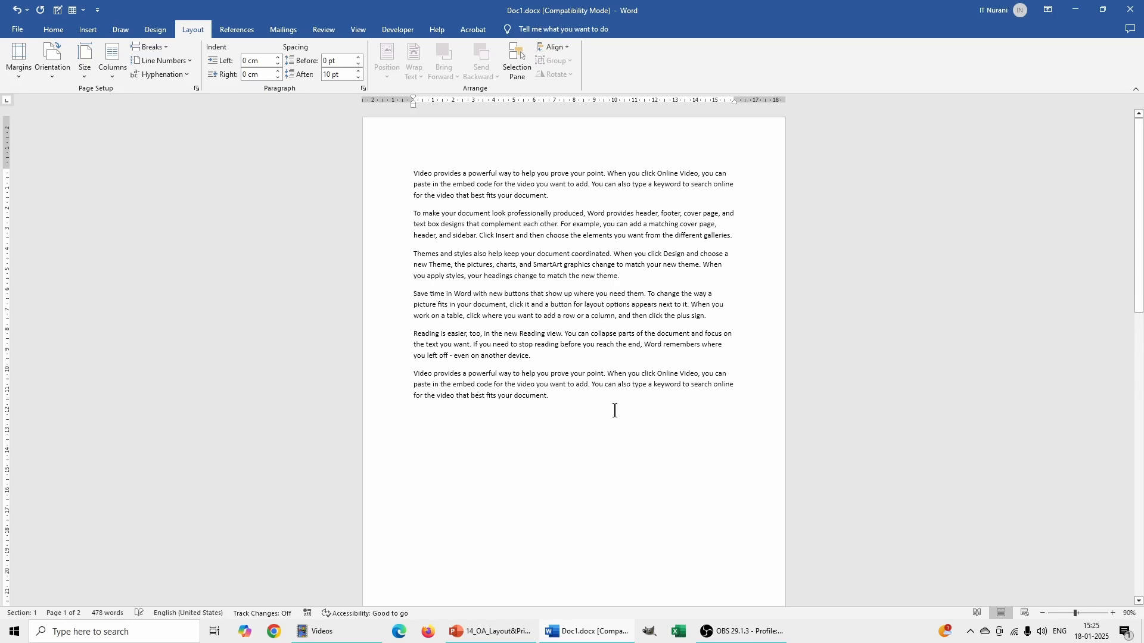
click(592, 399)
key(Return)
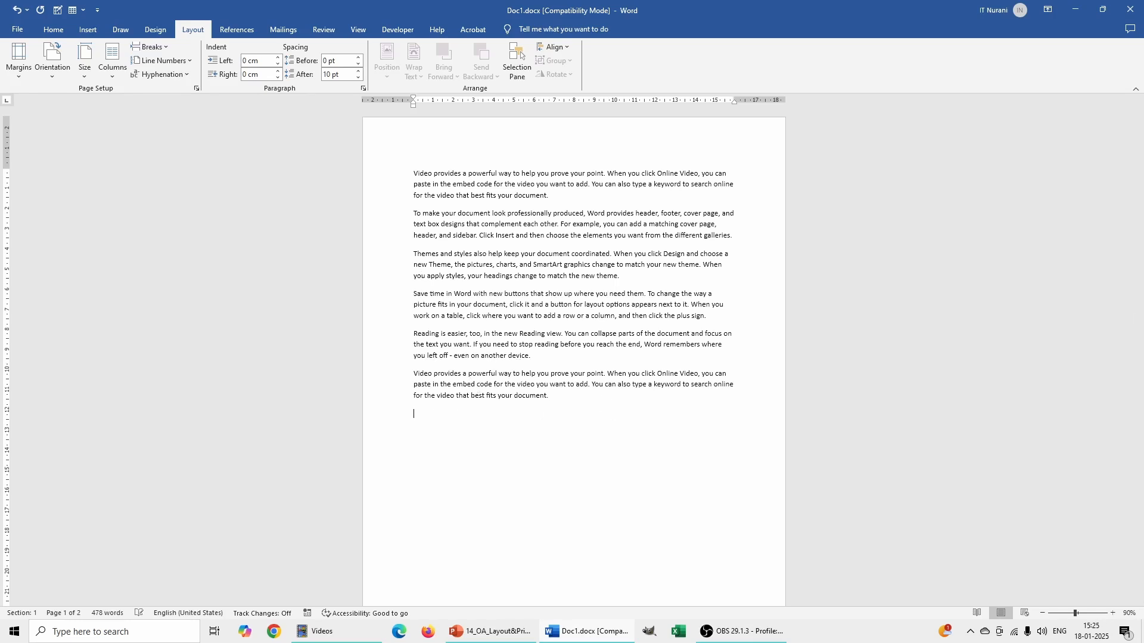
text(To make your document look professionally produced, Word provides header, footer, cover page, and text box designs that complement each other. For example, you can add a matching cover page, header, and sidebar. Click Insert and then choose the elements you want from the different galleries. Themes and styles also help keep your document coordinated. When you click Design and choose a new Theme, the pictures, charts, and SmartArt graphics change to match your new theme. When you apply styles, your headings change to match the new theme. Save time in Word with new buttons that show up where you need them. To change the way a picture fits in your document, click it and a button for layout options appears next to it. When you work on a table, click where you want to add a row or a column, and then click the plus sign. Reading is easier, too, in the new Reading view. You can collapse parts of the document and focus on the text you want. If you need to stop reading before you reach the end, Word remembers where you left off - even on another device.)
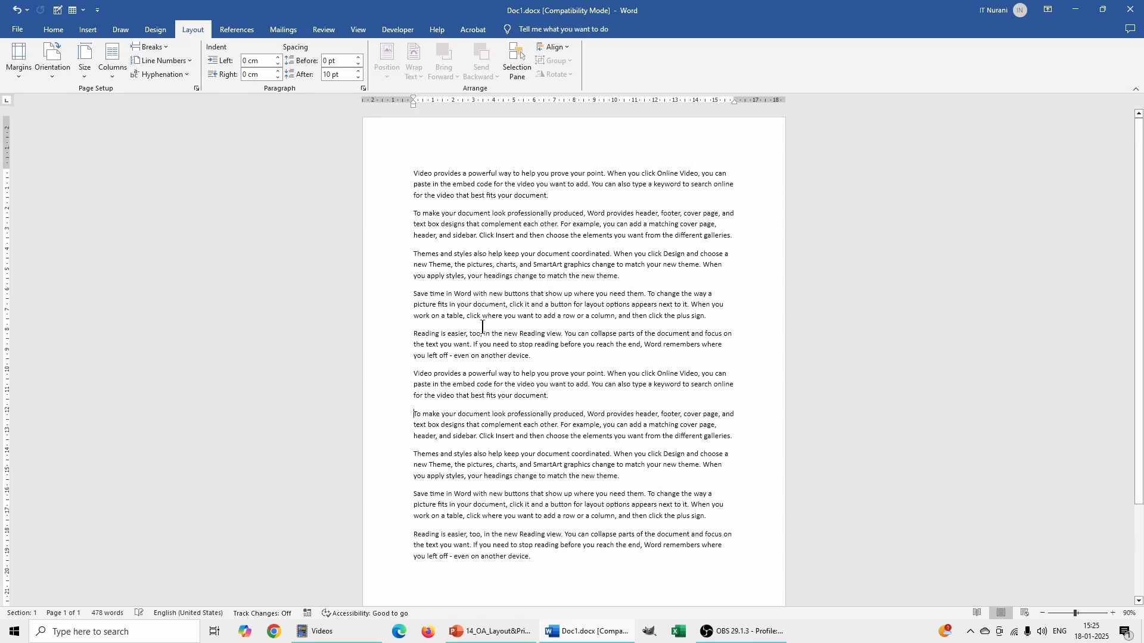
Show the formatting marks to check the document for leftover breaks, and hide the marks again.
click(55, 29)
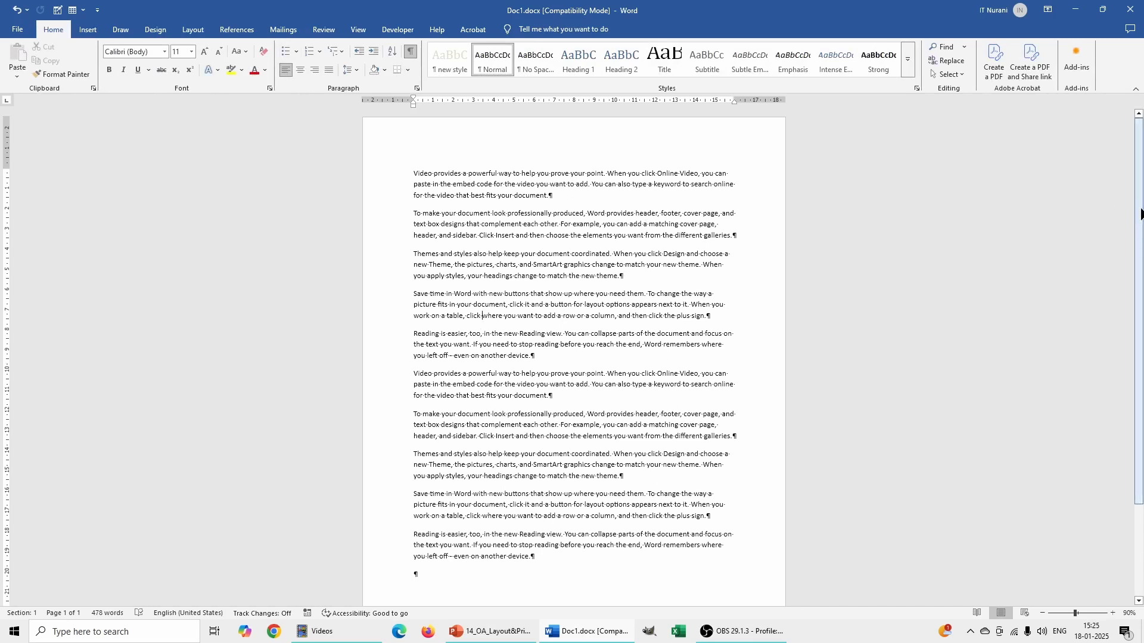
mouse_move(1140, 215)
mouse_down()
mouse_move(1139, 307)
mouse_move(1139, 196)
mouse_up()
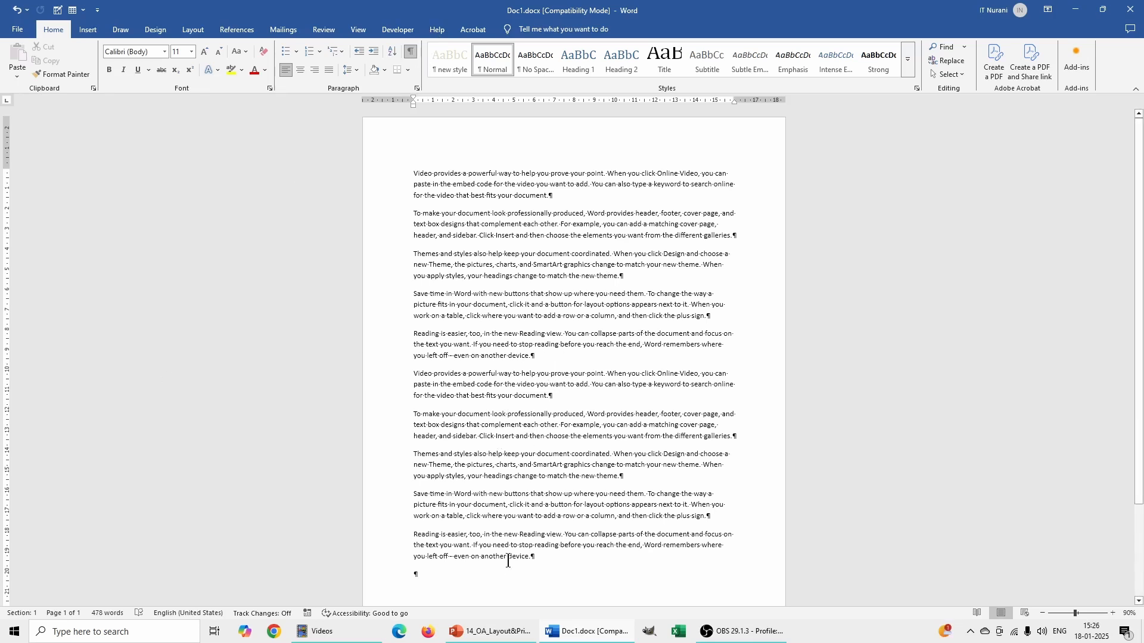
key(ctrl+shift+8)
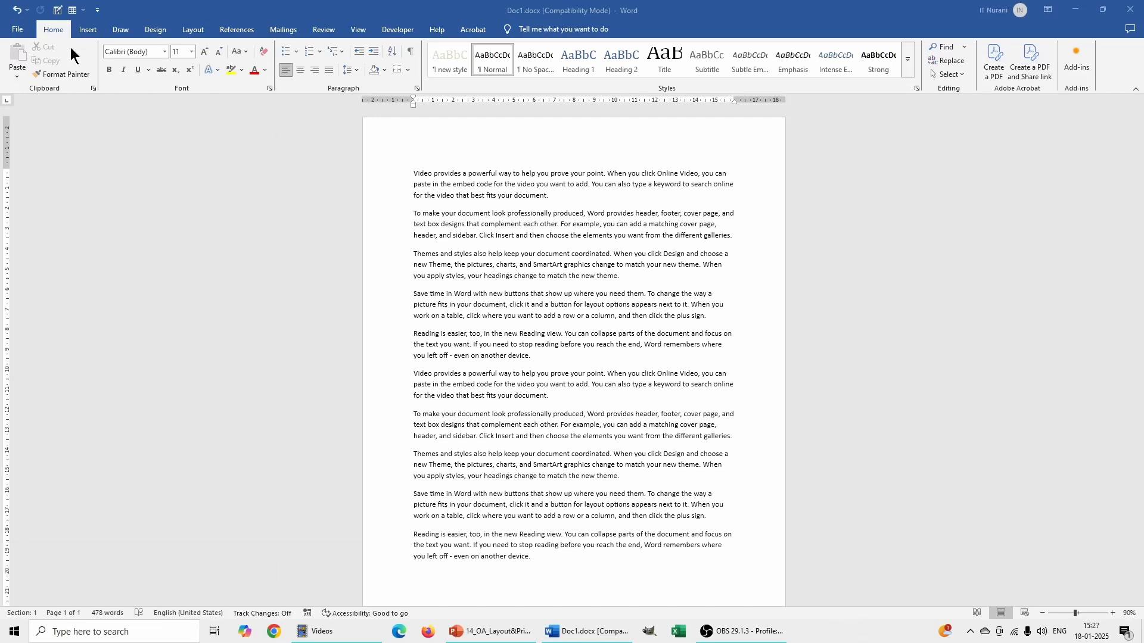
Open the print settings and examine the printer, page range and paper size options without changing them.
click(20, 35)
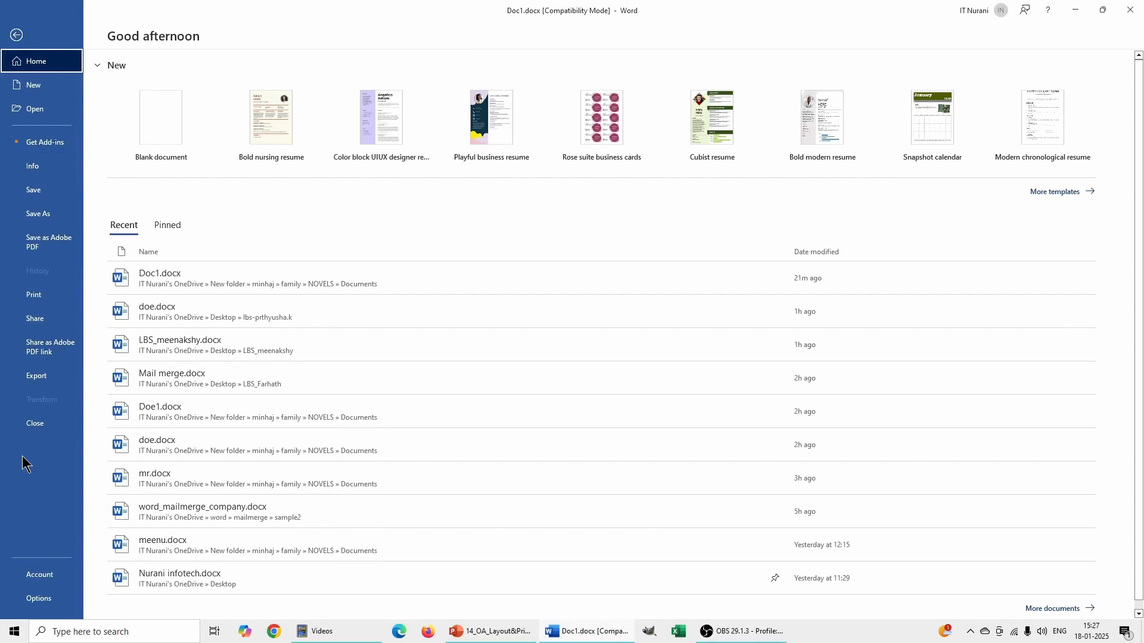
click(45, 304)
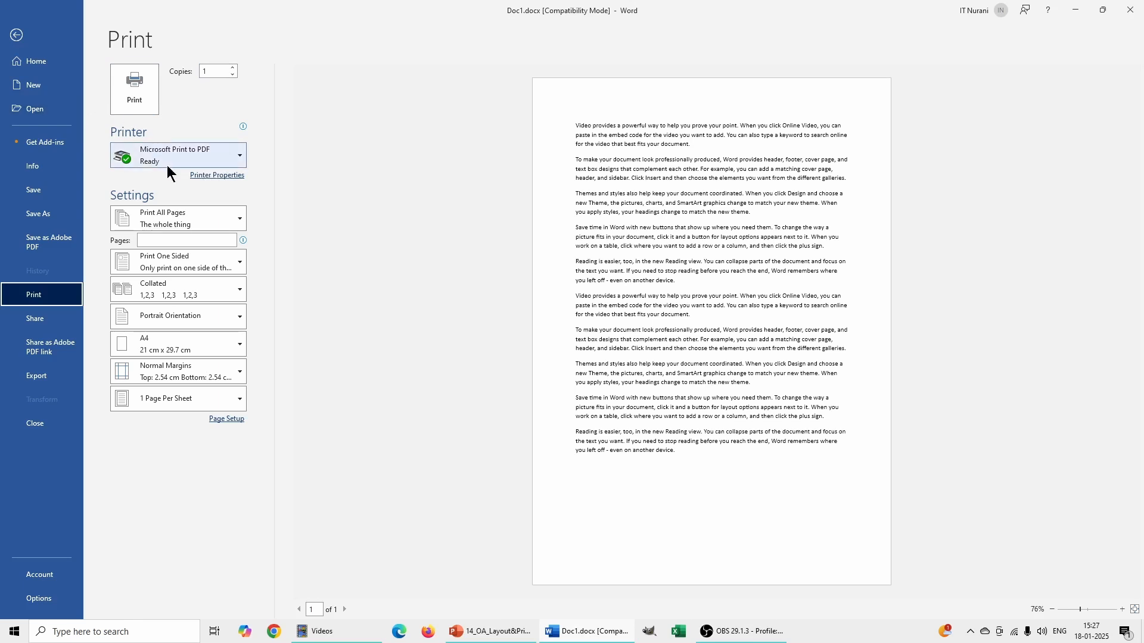
mouse_move(166, 152)
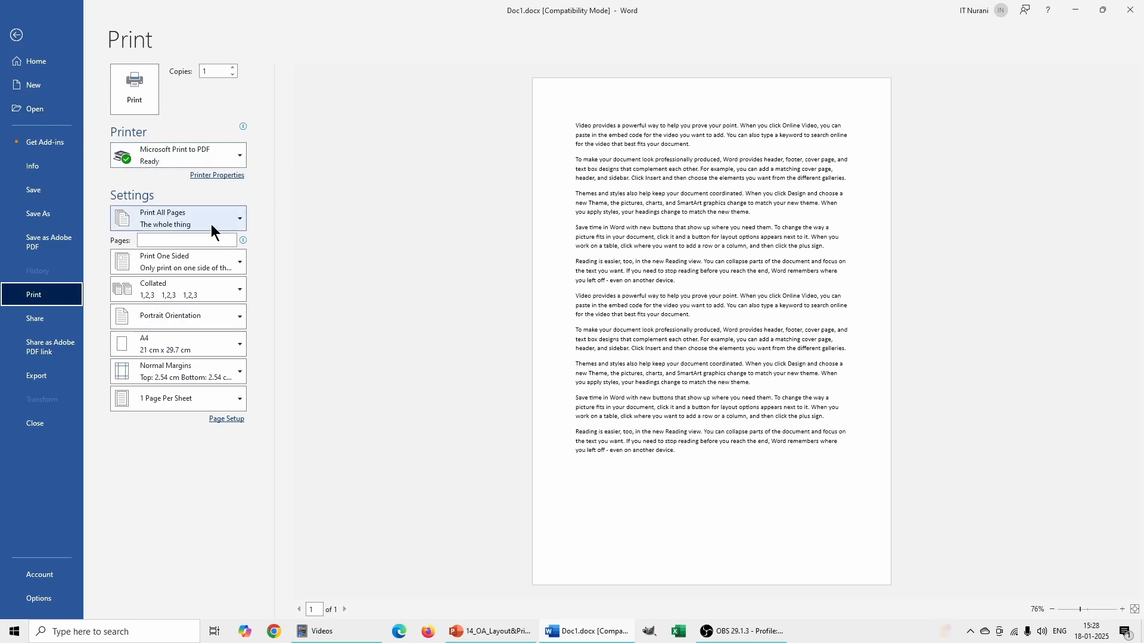
click(239, 226)
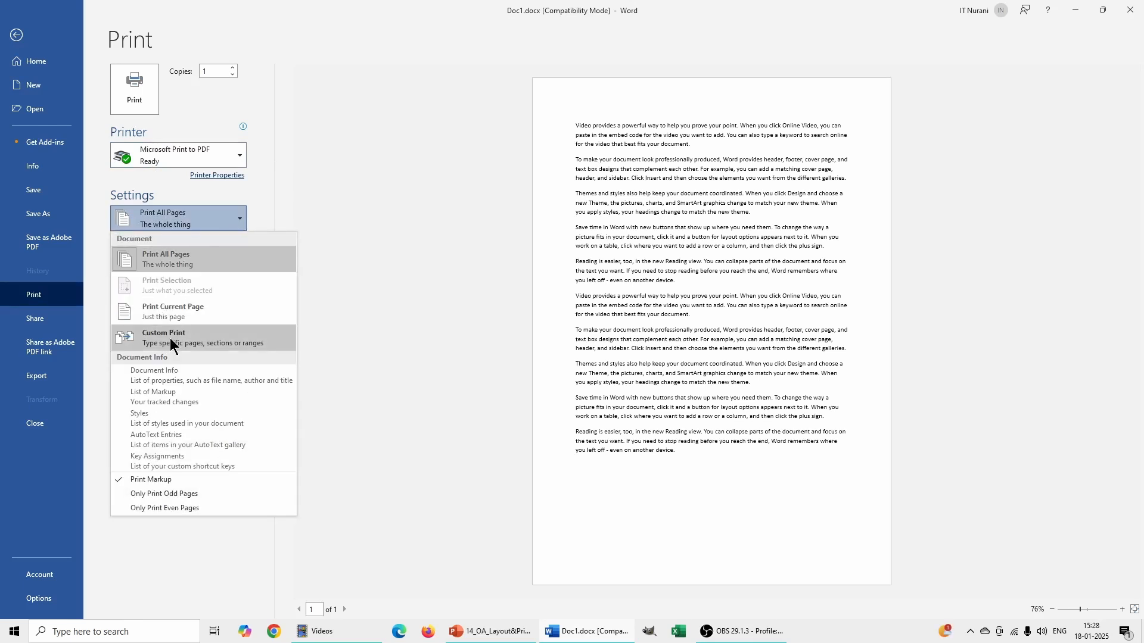
click(321, 317)
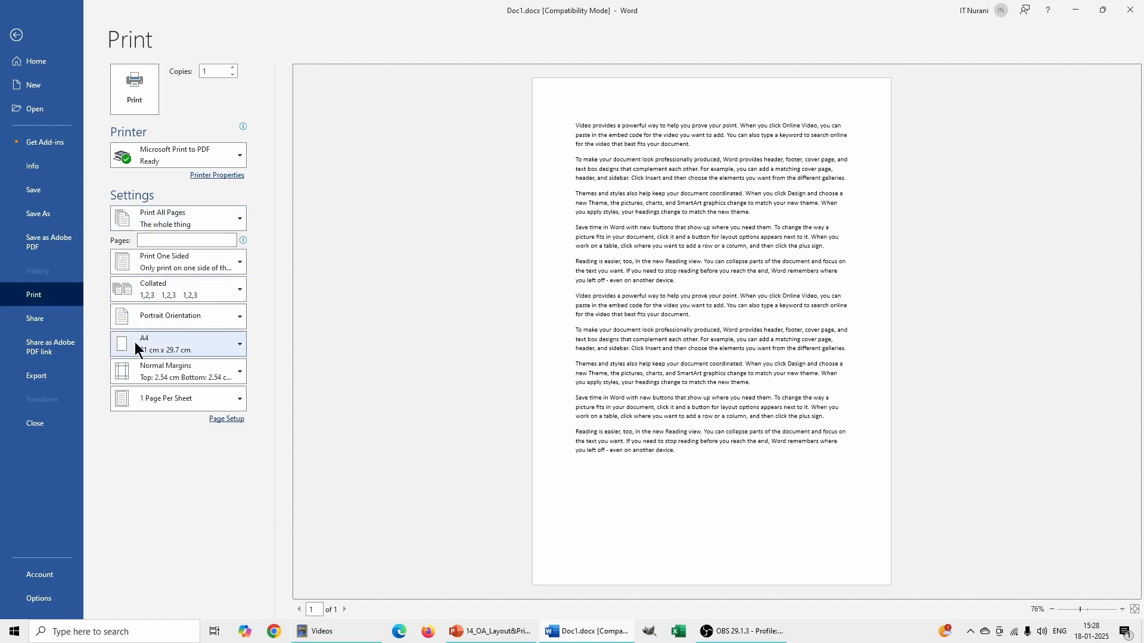
click(224, 346)
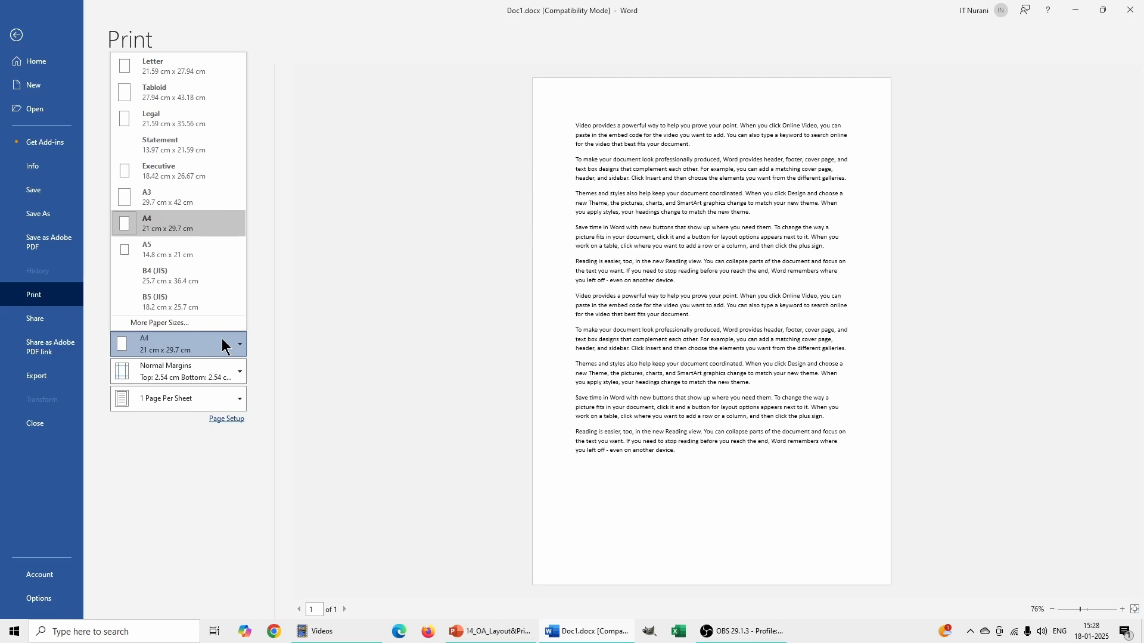
click(224, 346)
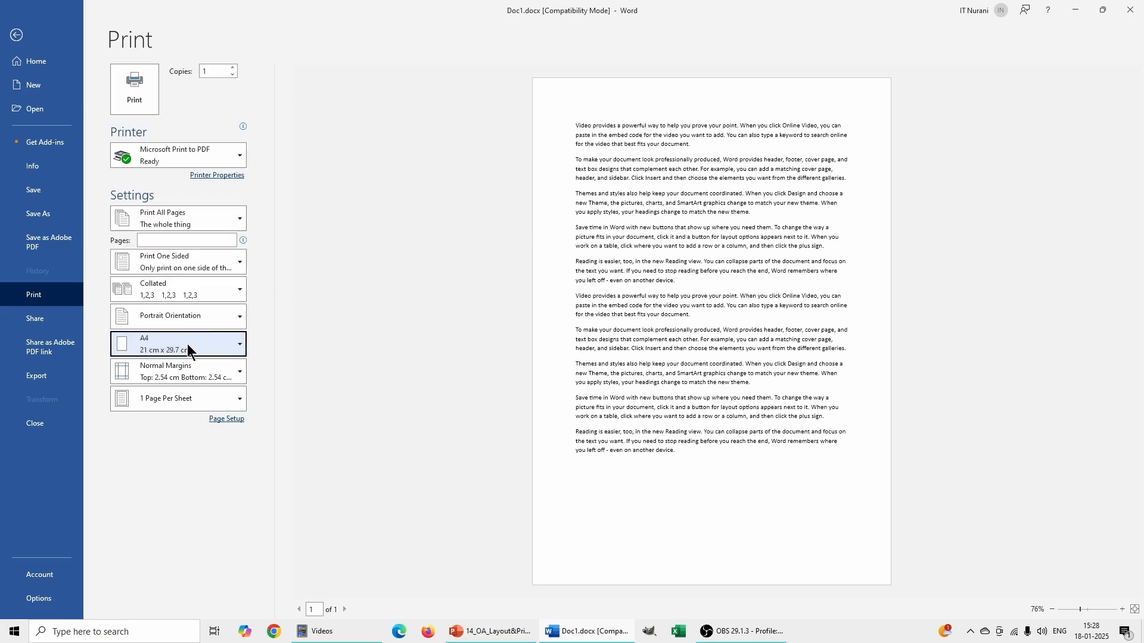
Examine the margin presets and pages-per-sheet options in the print settings, keeping the current choices.
click(175, 373)
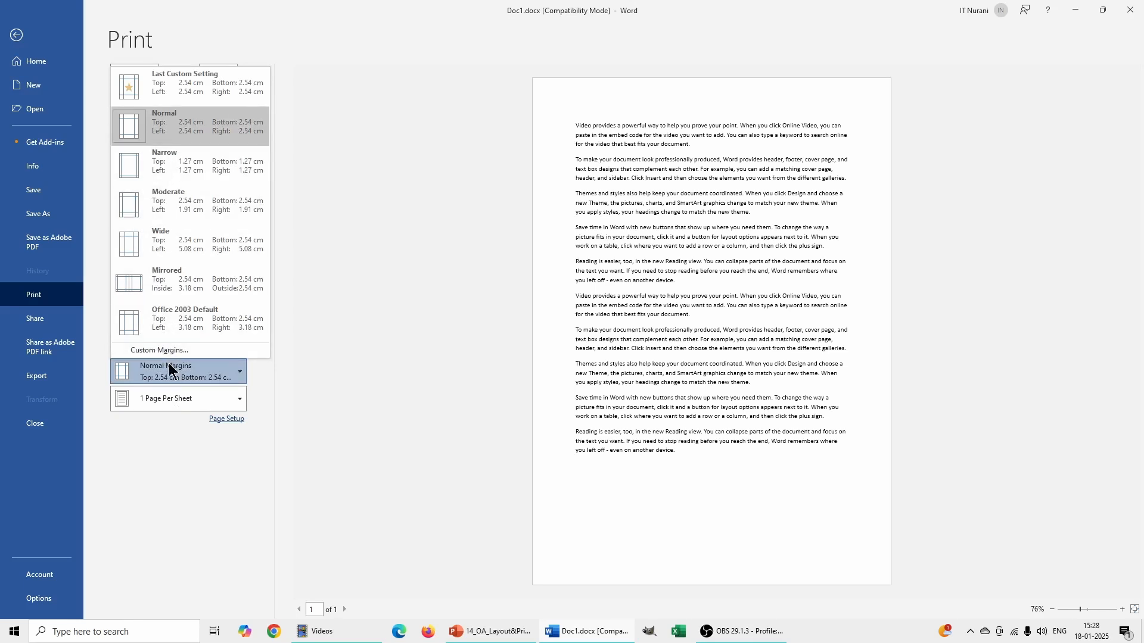
click(167, 402)
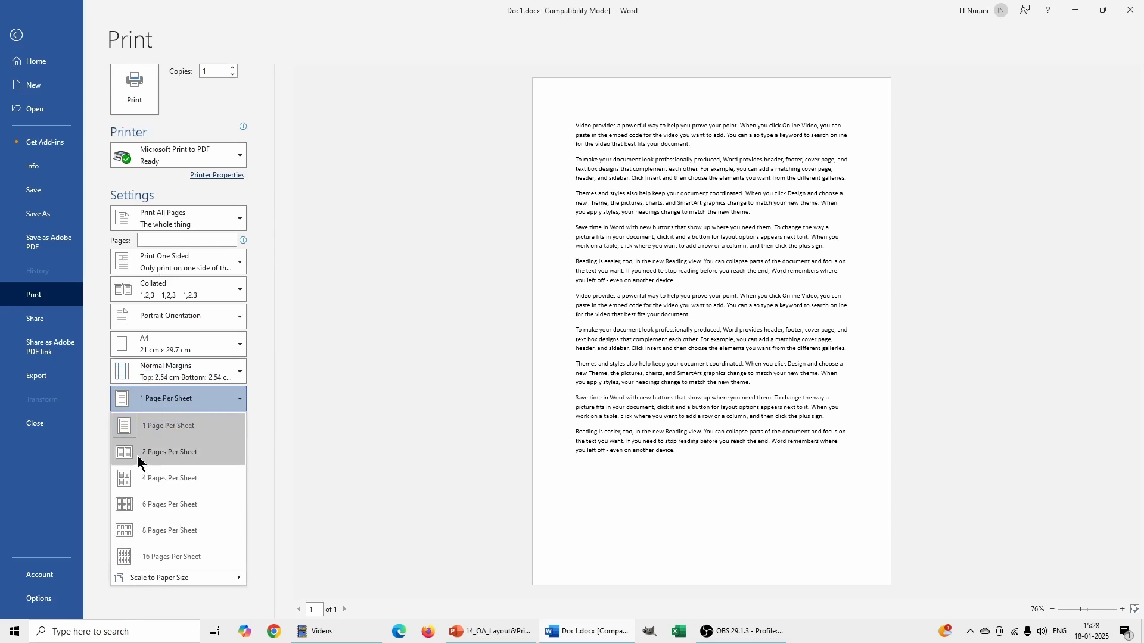
click(161, 398)
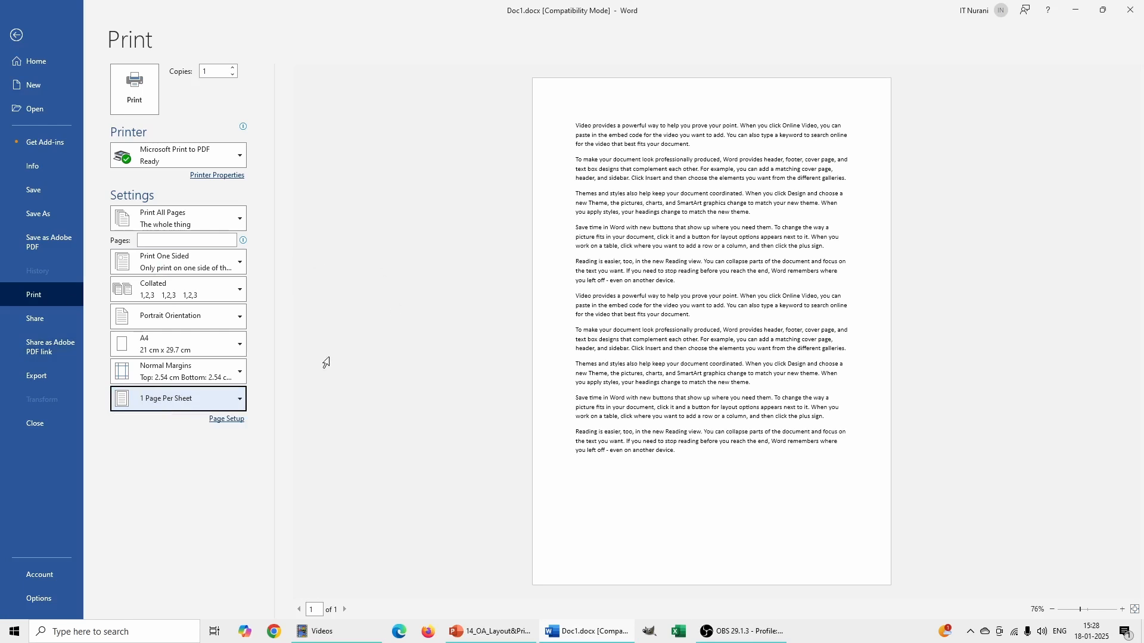
click(195, 242)
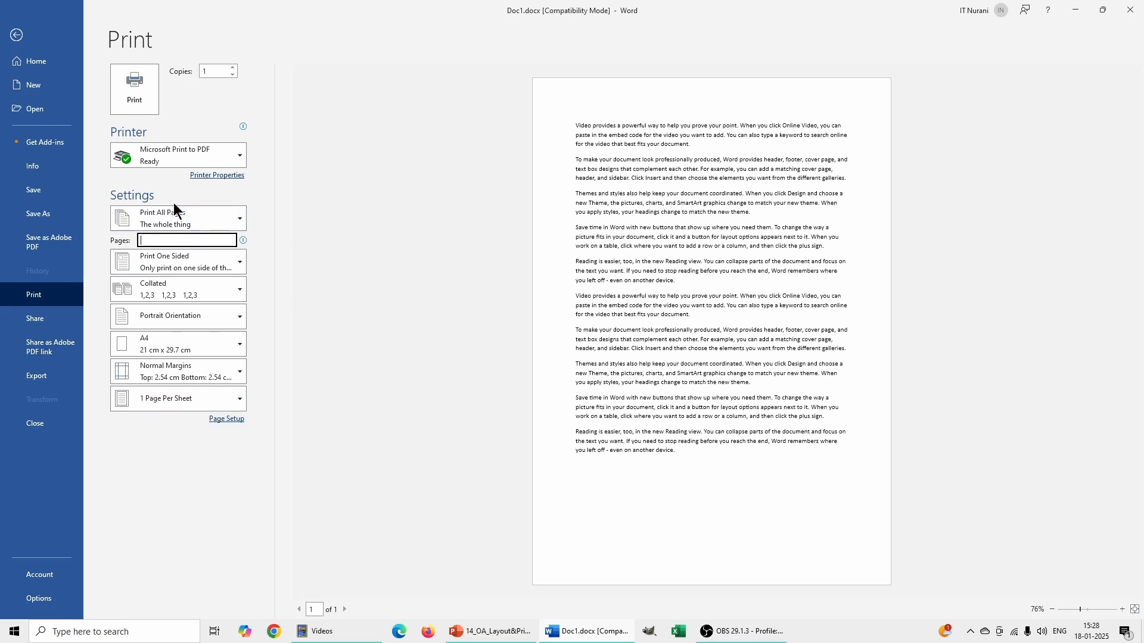
Preview the document in landscape orientation in the print settings and switch it back to portrait.
click(161, 321)
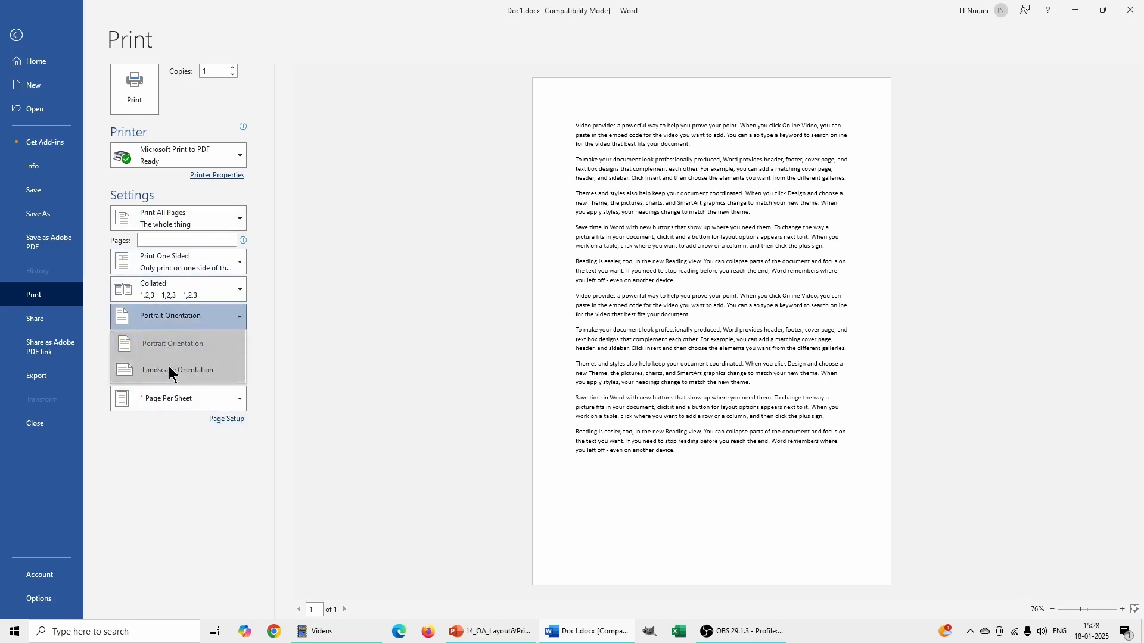
click(169, 366)
click(169, 319)
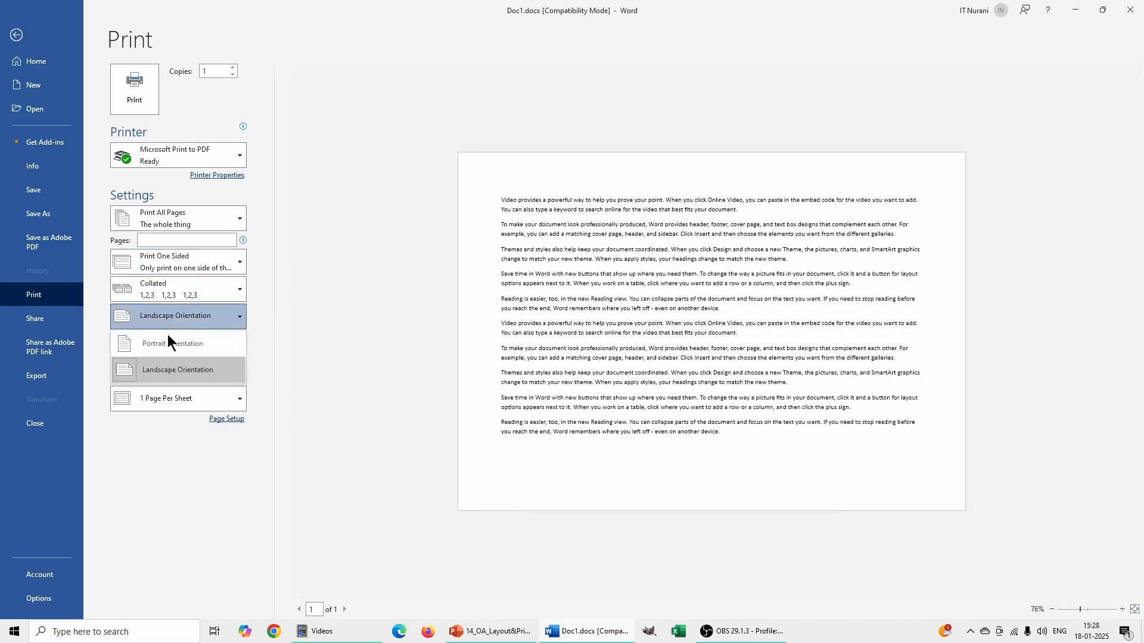
click(166, 338)
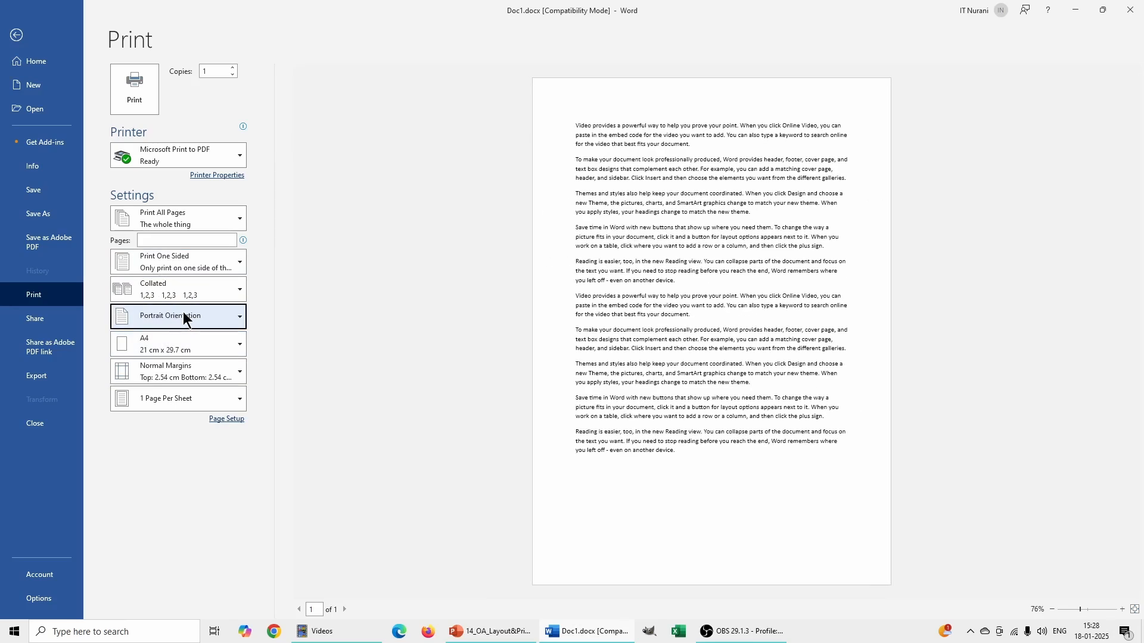
Preview the document on A3 paper in the print settings and set the paper size back to A4.
click(183, 349)
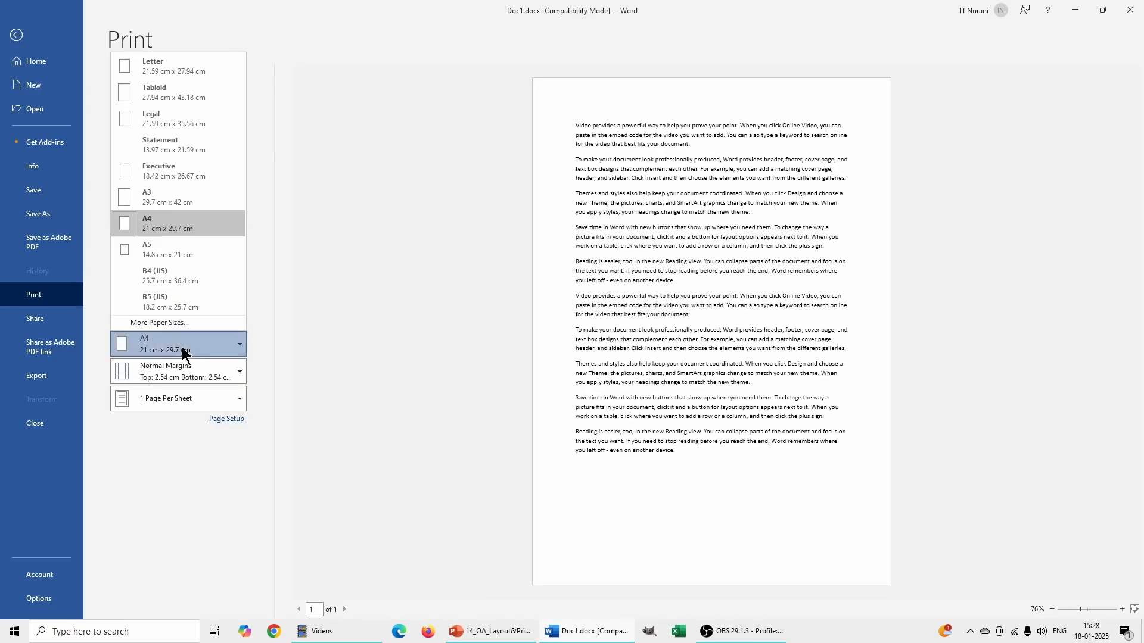
click(158, 196)
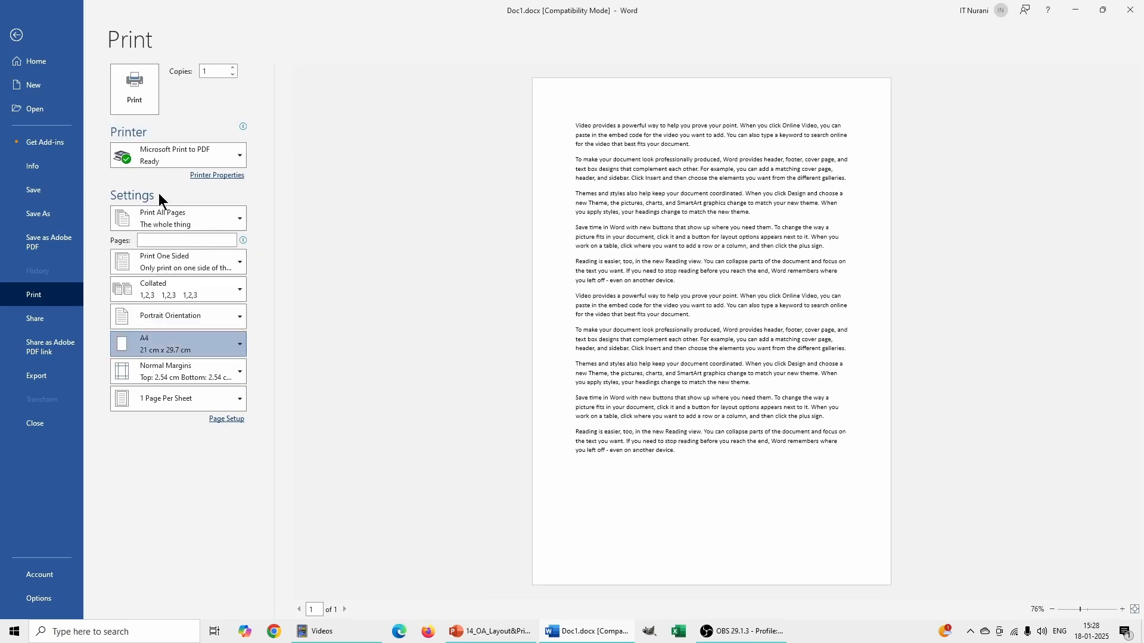
click(154, 351)
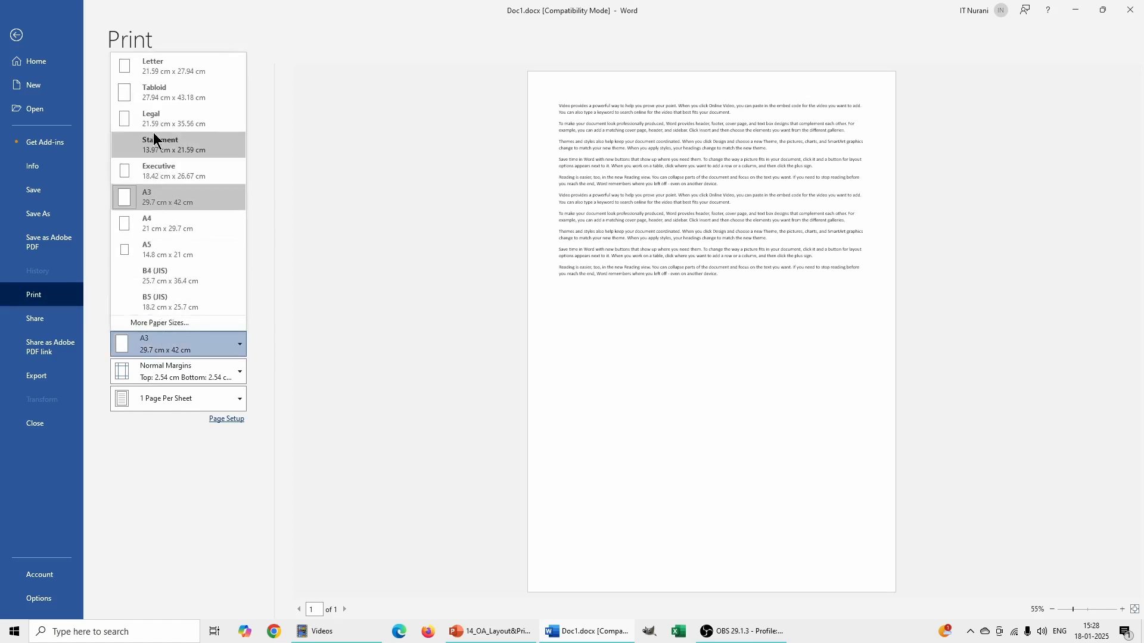
click(156, 222)
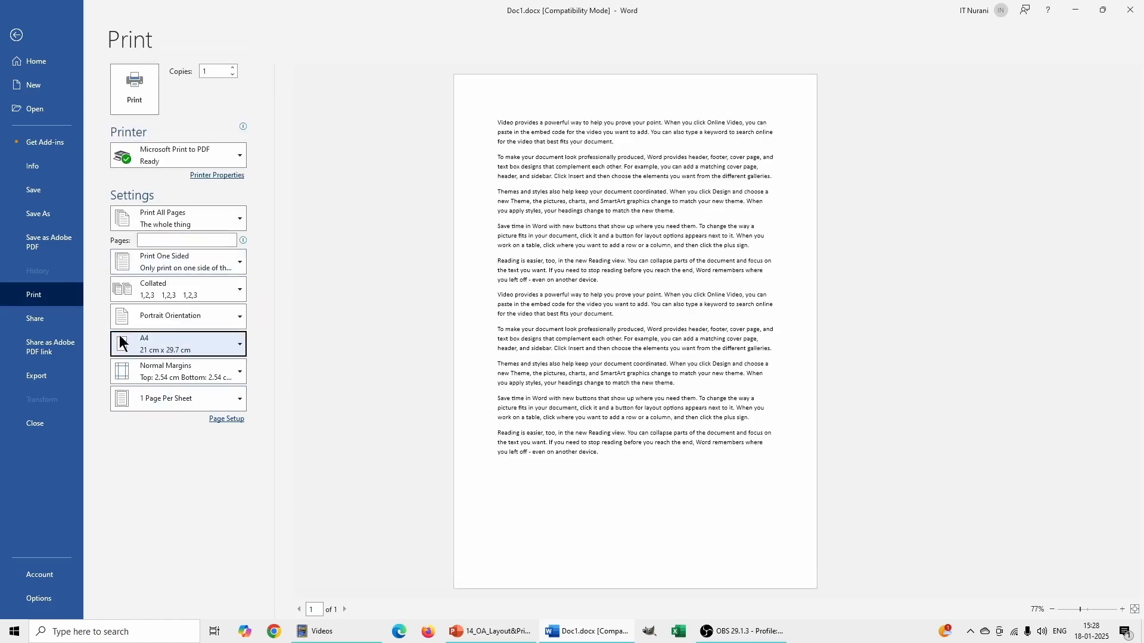